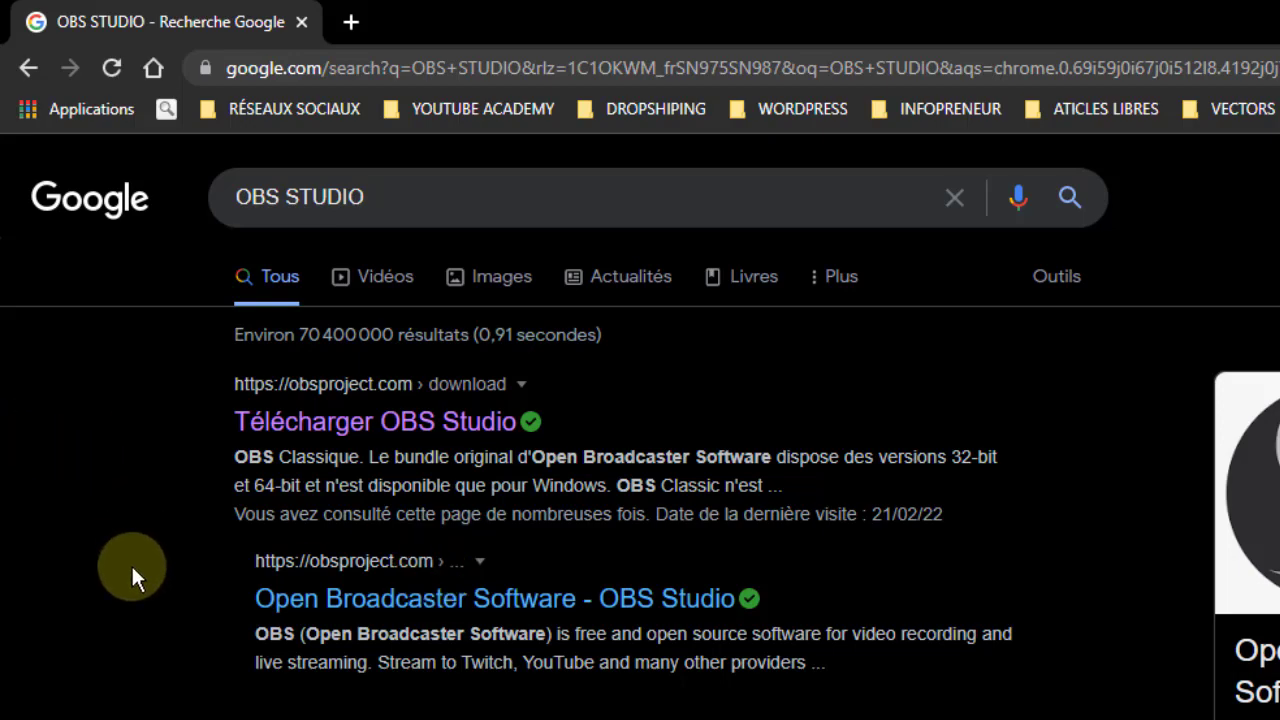
Look through the OBS Studio search results and open the official obsproject.com download page.
scroll(133, 568, down, 10)
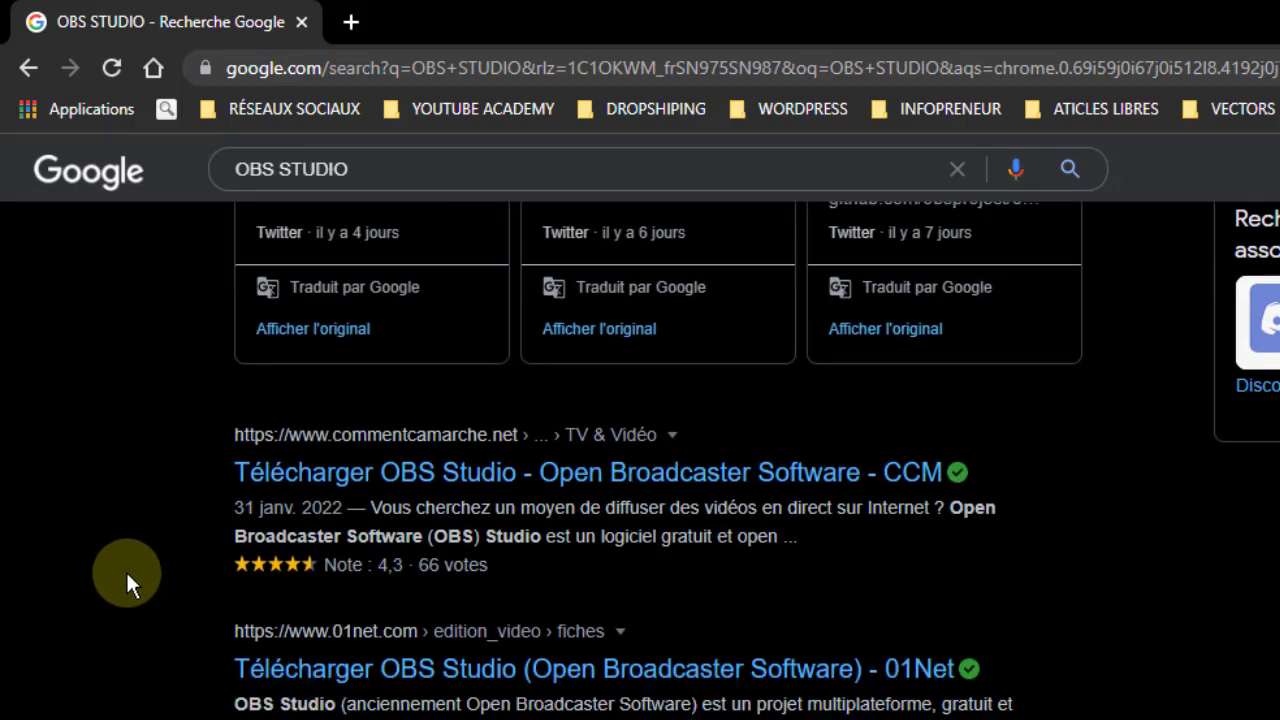
scroll(126, 580, down, 1)
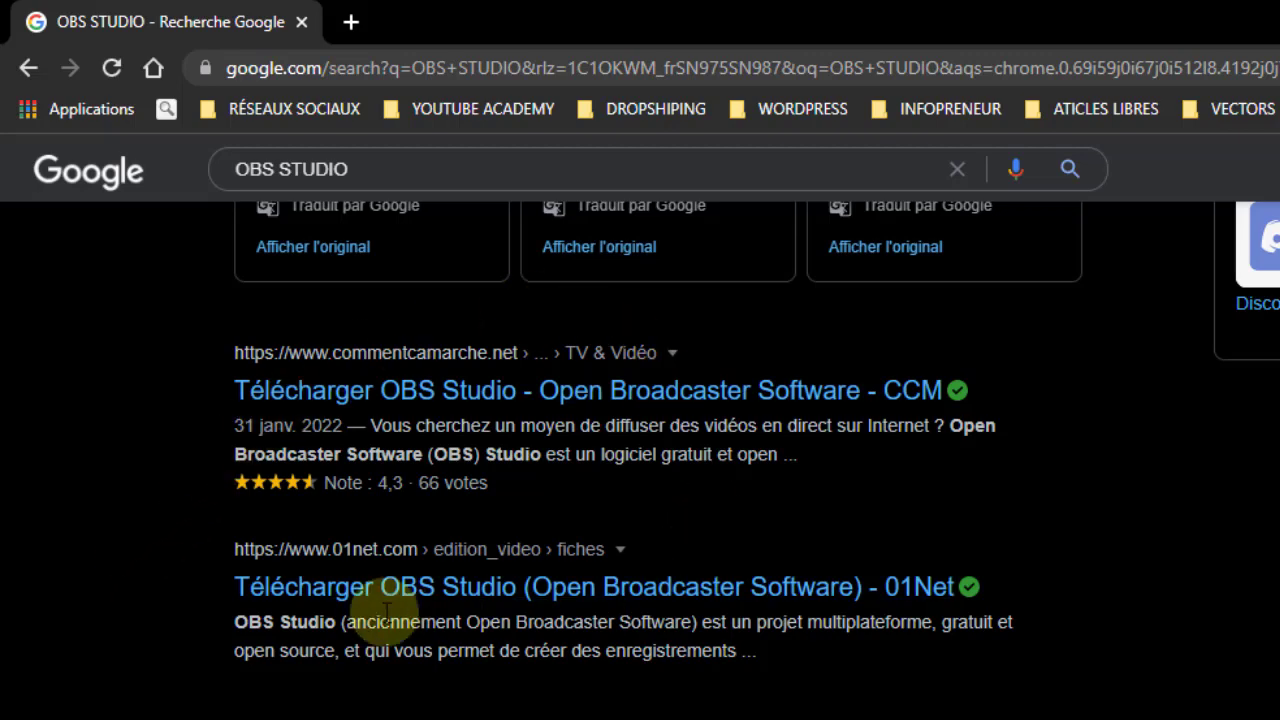
scroll(132, 647, up, 10)
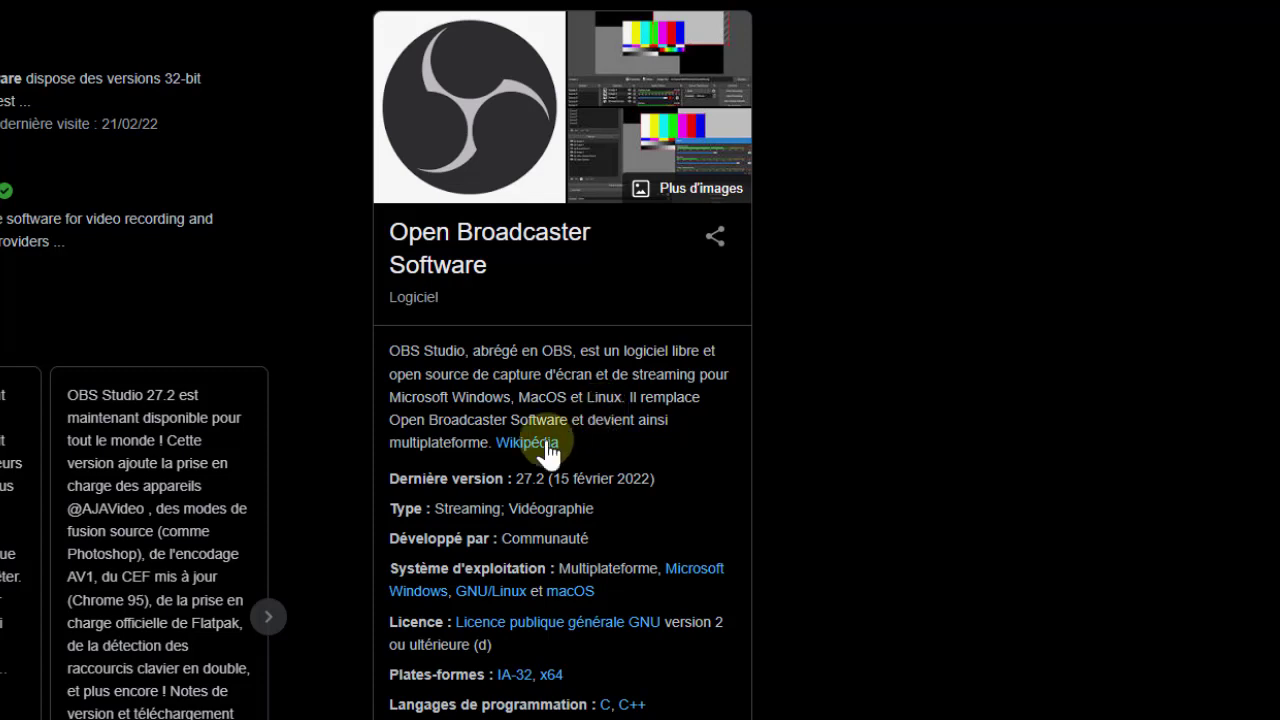
scroll(342, 512, up, 1)
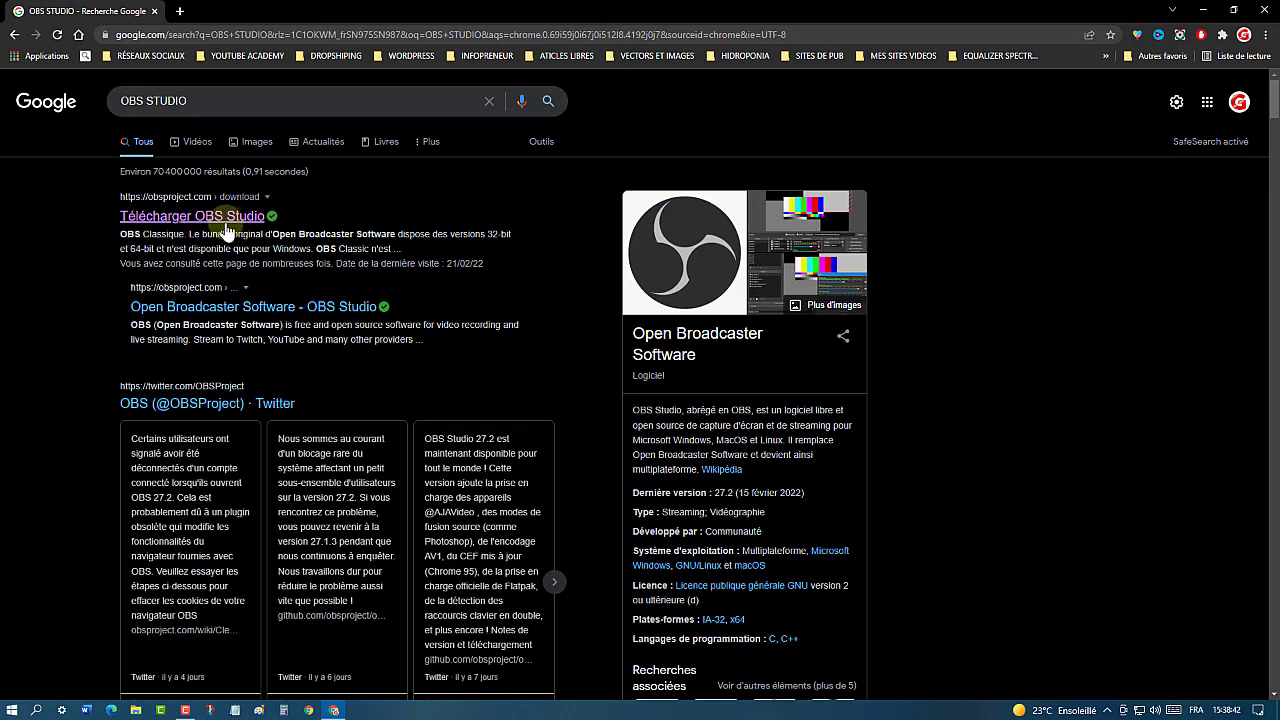
click(187, 215)
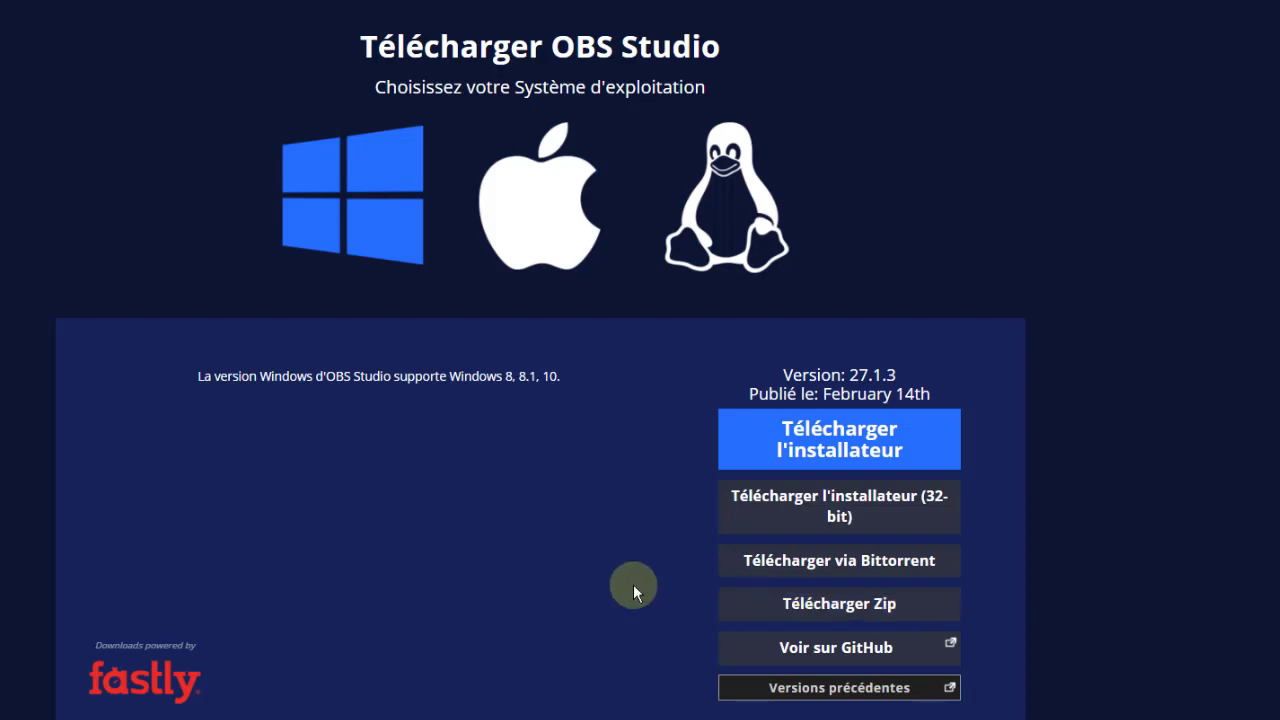
Download the standard Windows installer for OBS Studio 27.1.3 and save it in the Téléchargements folder.
click(843, 450)
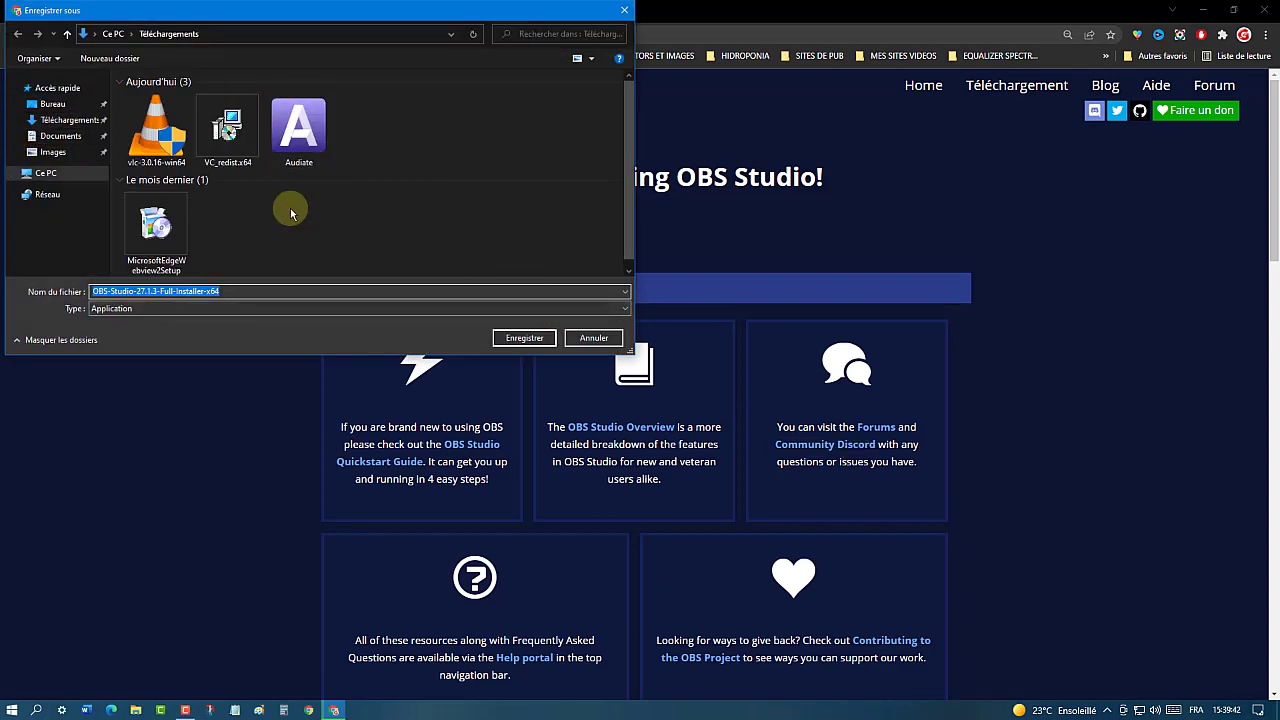
click(84, 120)
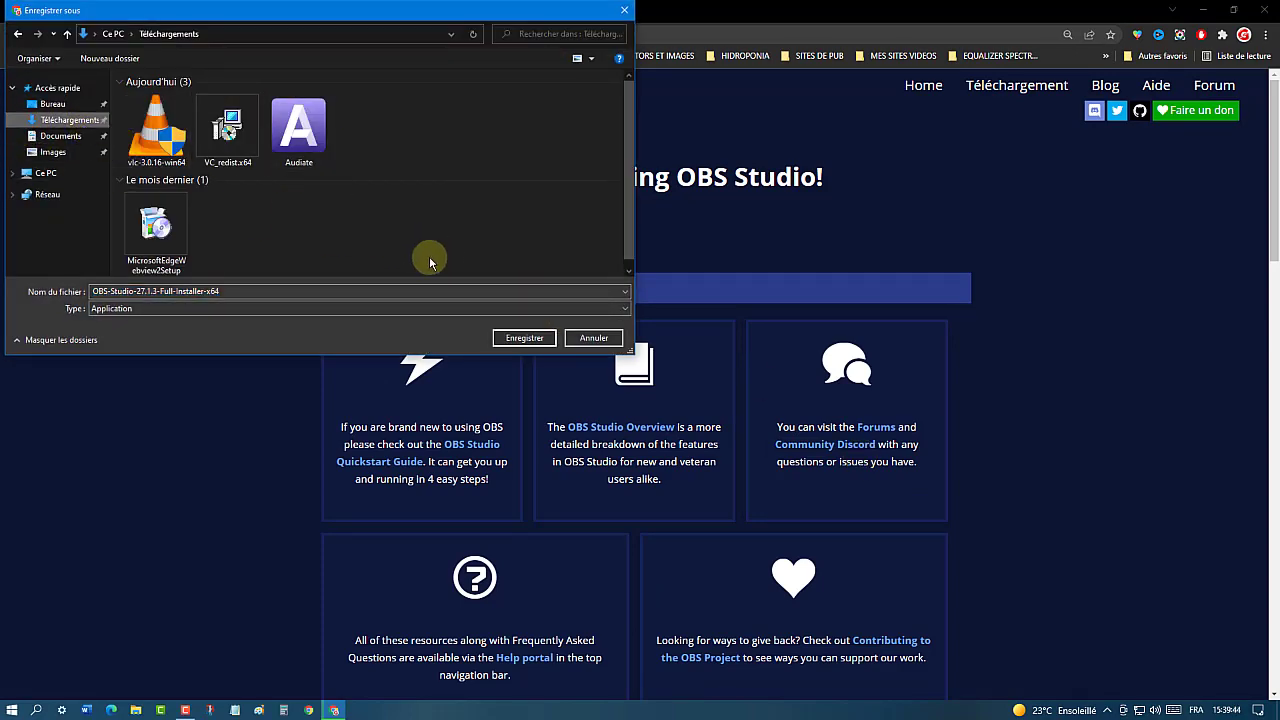
click(525, 338)
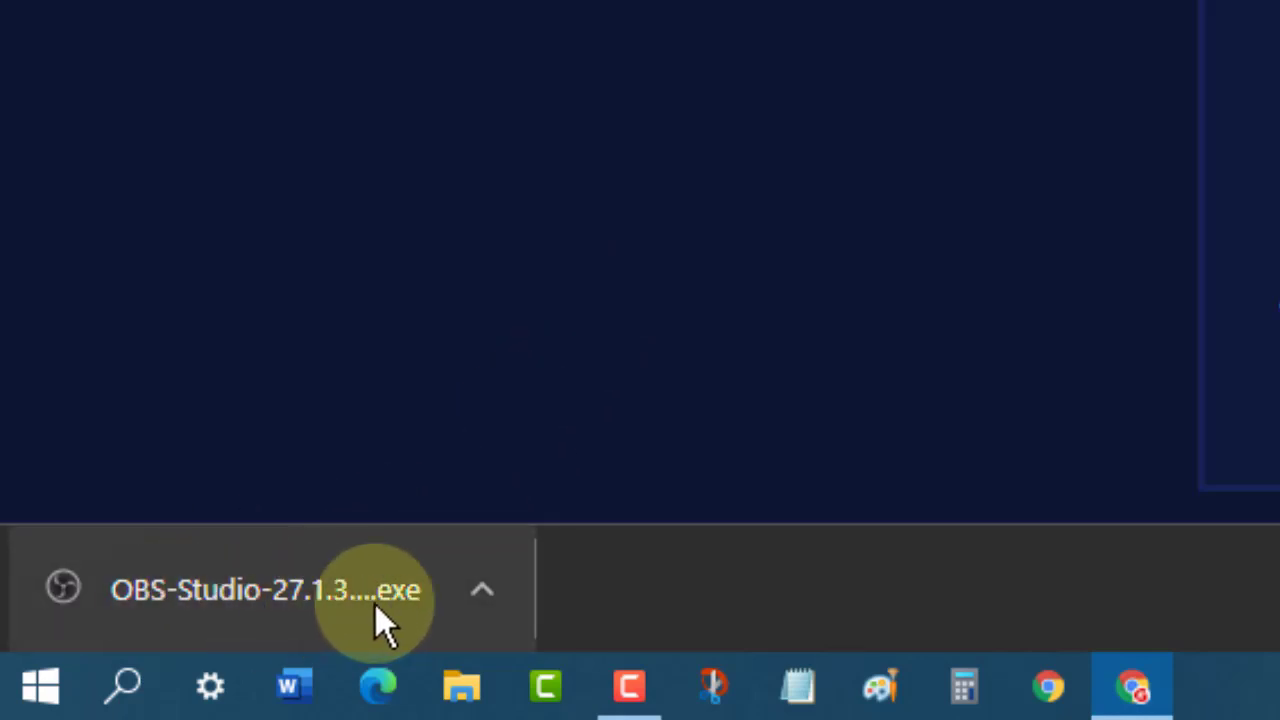
Run the downloaded OBS Studio installer and proceed past its welcome page.
click(490, 590)
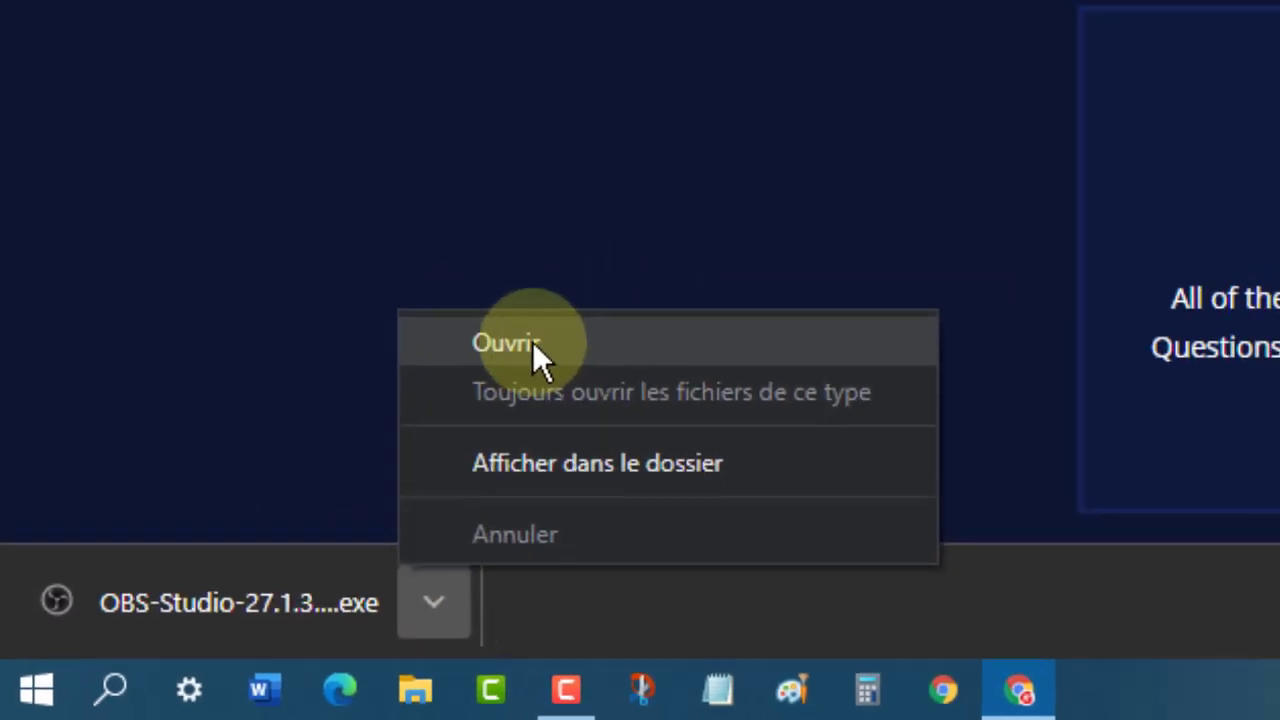
click(510, 343)
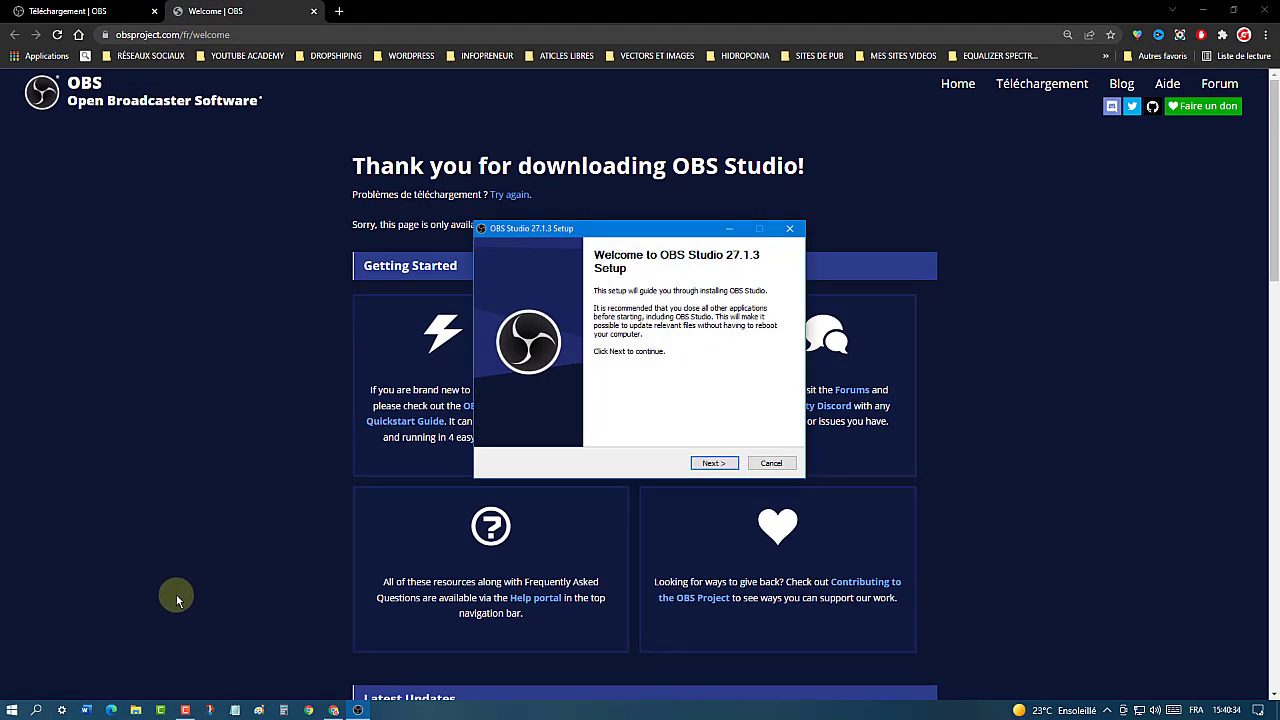
click(713, 463)
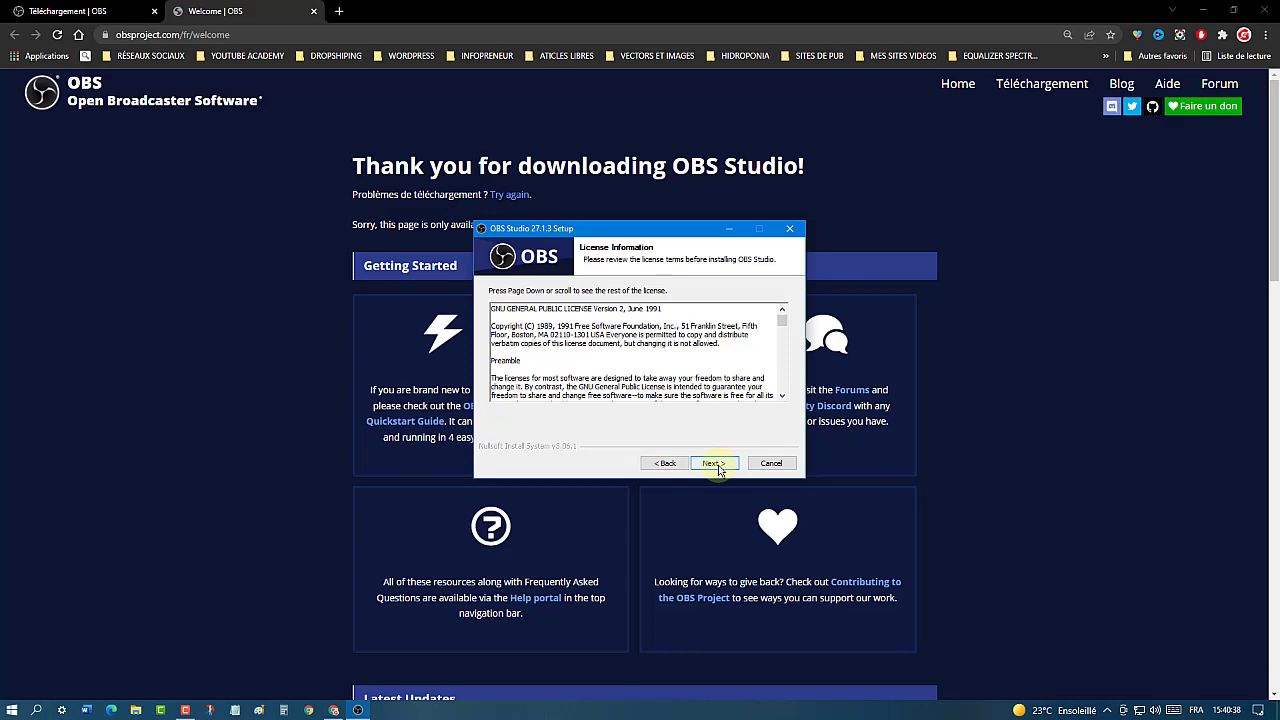
Review and accept the license terms, and install OBS Studio in C:\Program Files\obs-studio.
scroll(665, 370, down, 6)
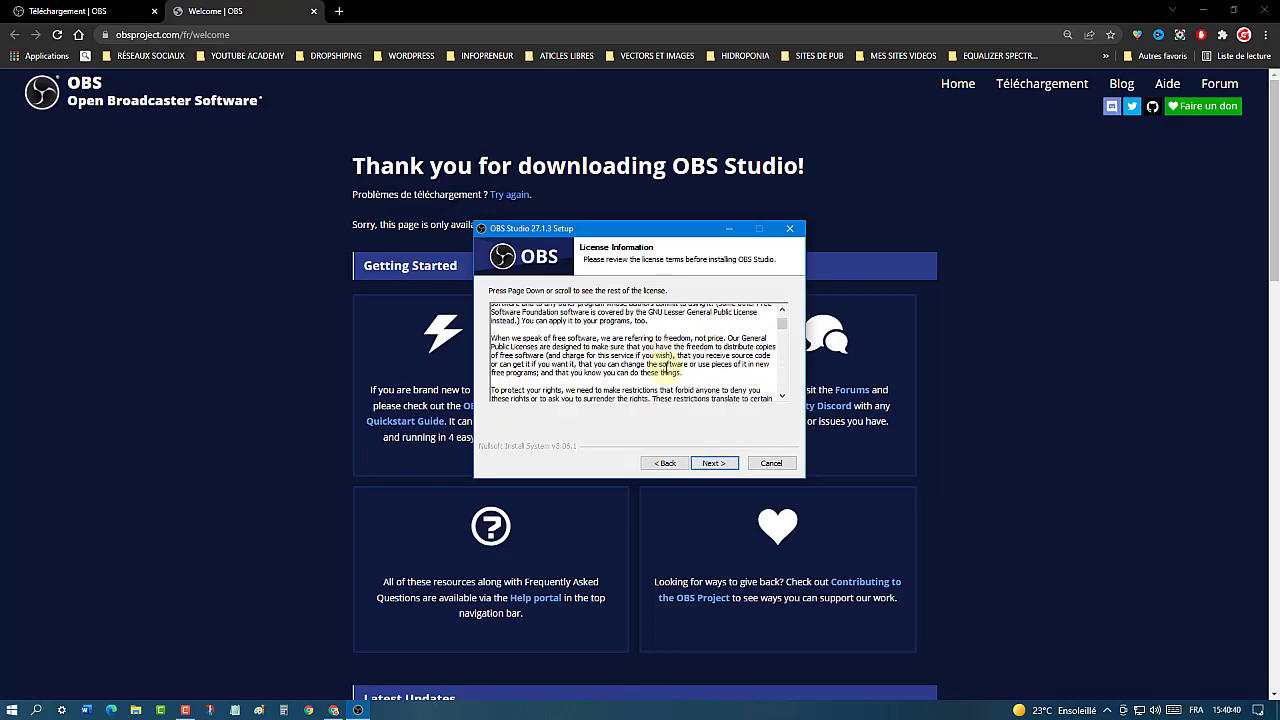
scroll(665, 370, down, 9)
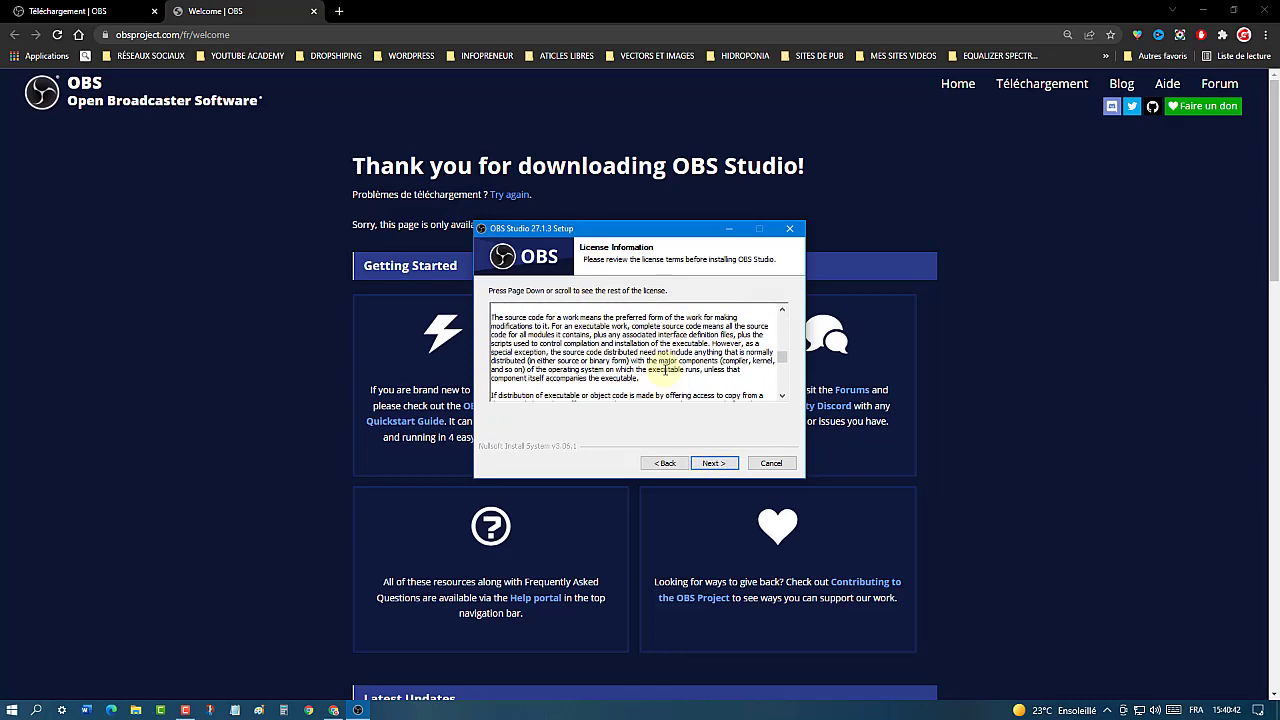
scroll(665, 370, down, 6)
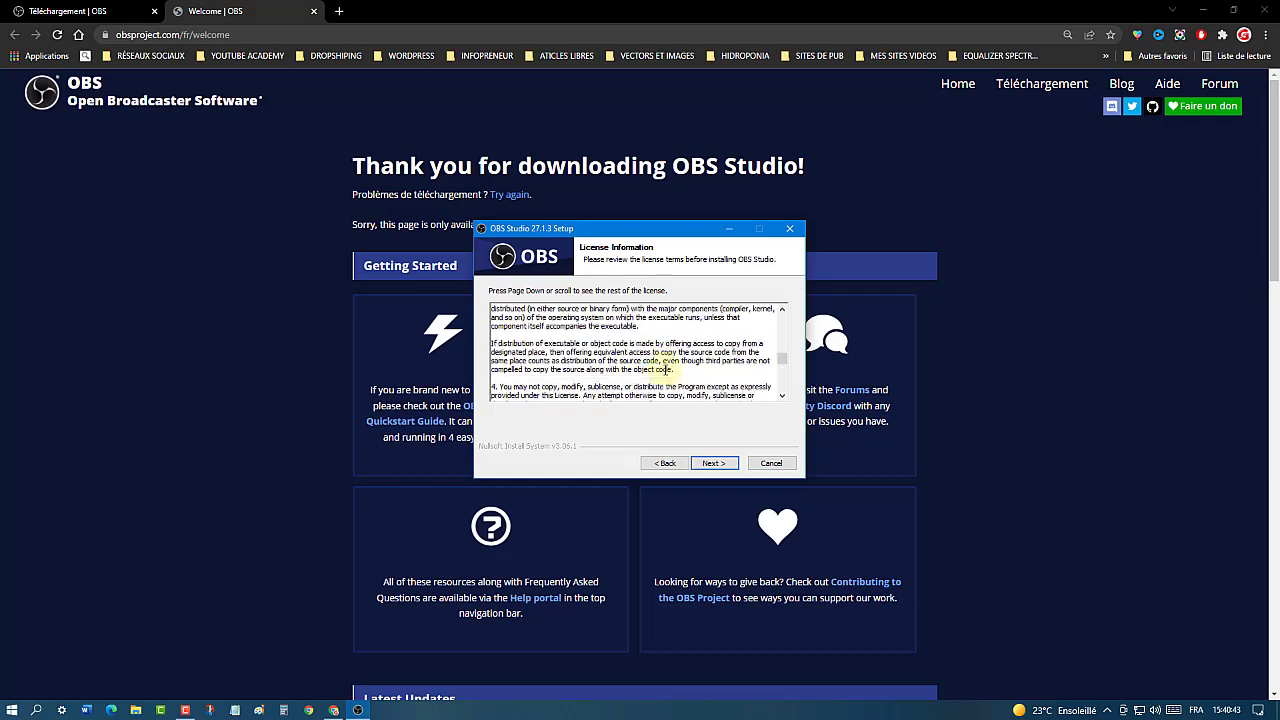
click(722, 463)
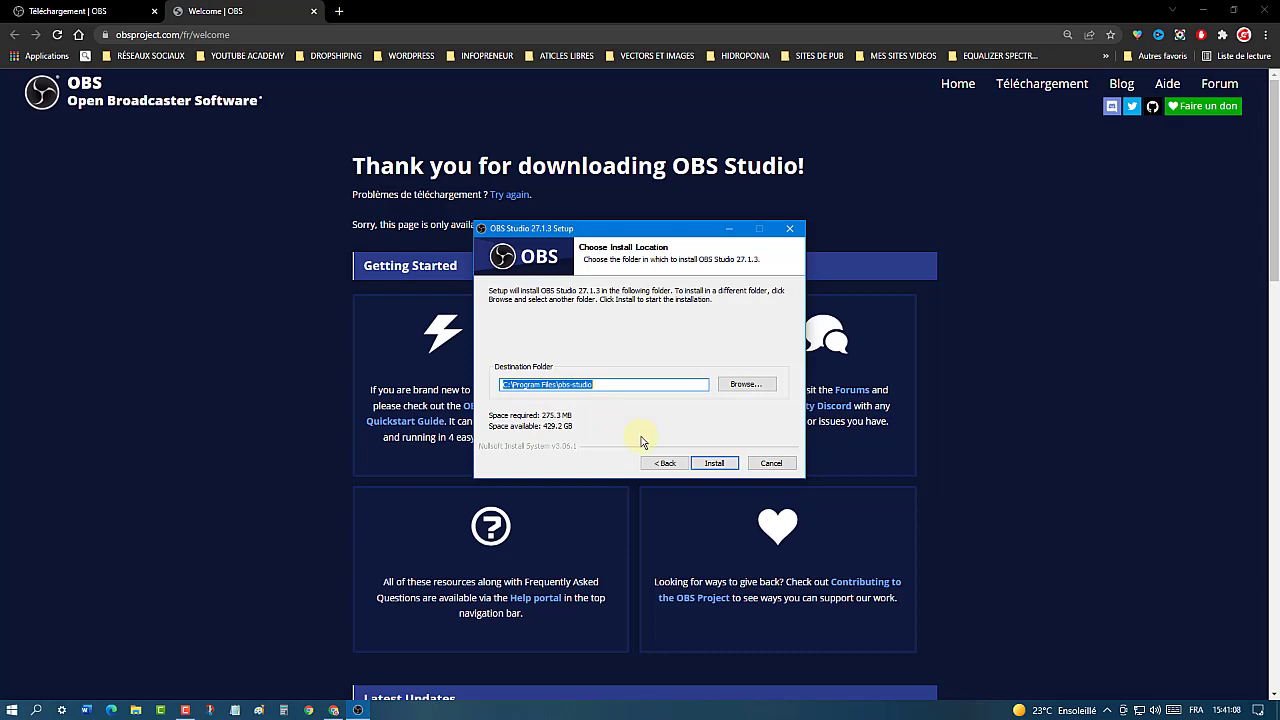
click(713, 465)
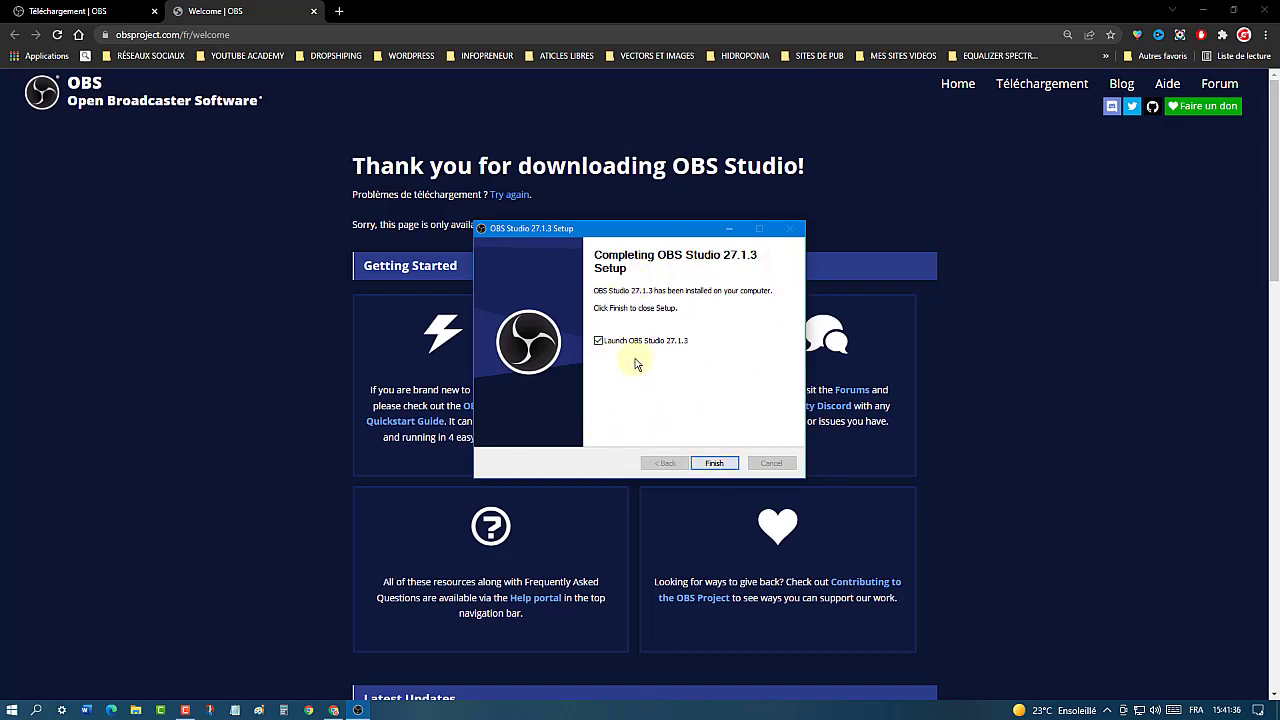
Finish the setup with Launch OBS Studio 27.1.3 enabled and minimize the browser window behind OBS.
click(598, 341)
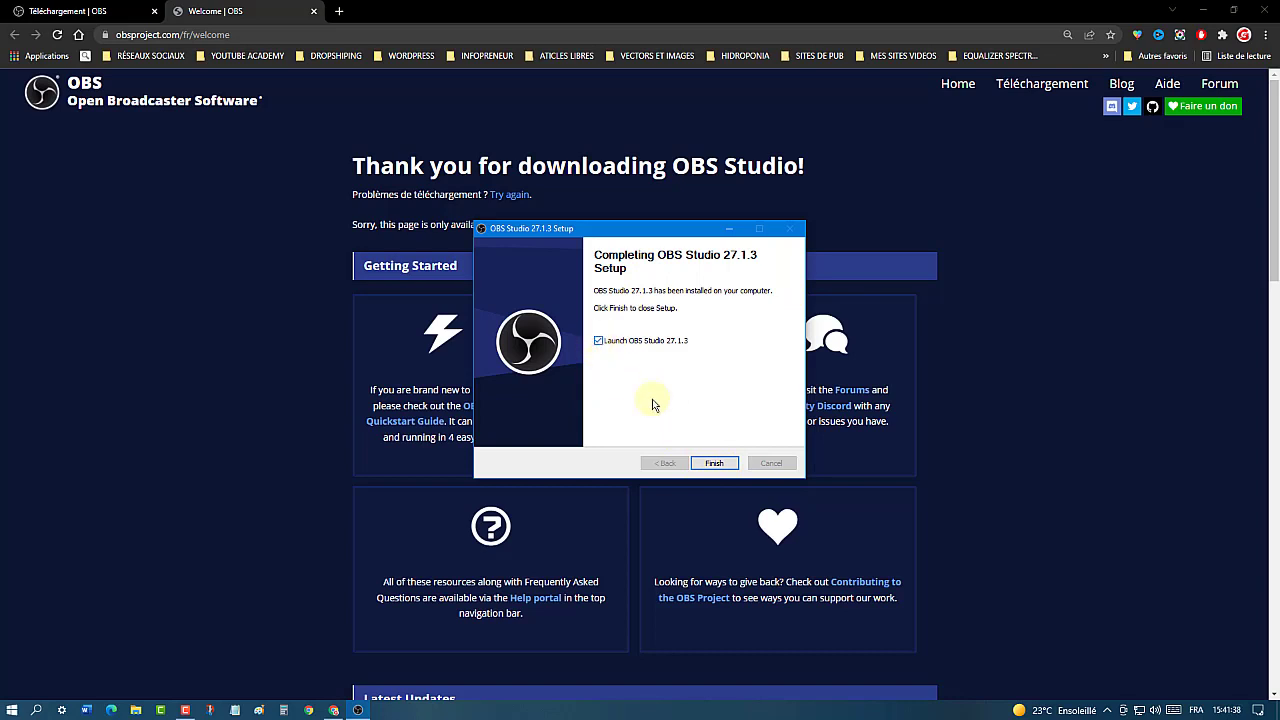
click(716, 465)
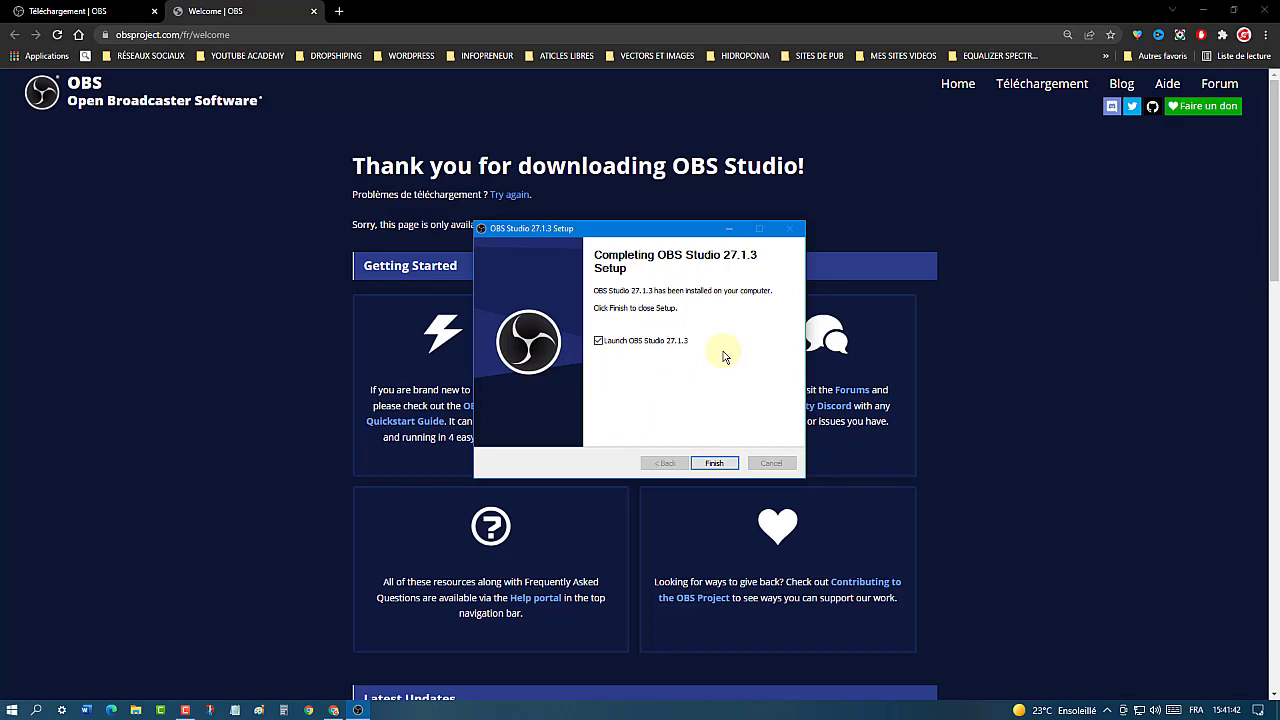
click(714, 464)
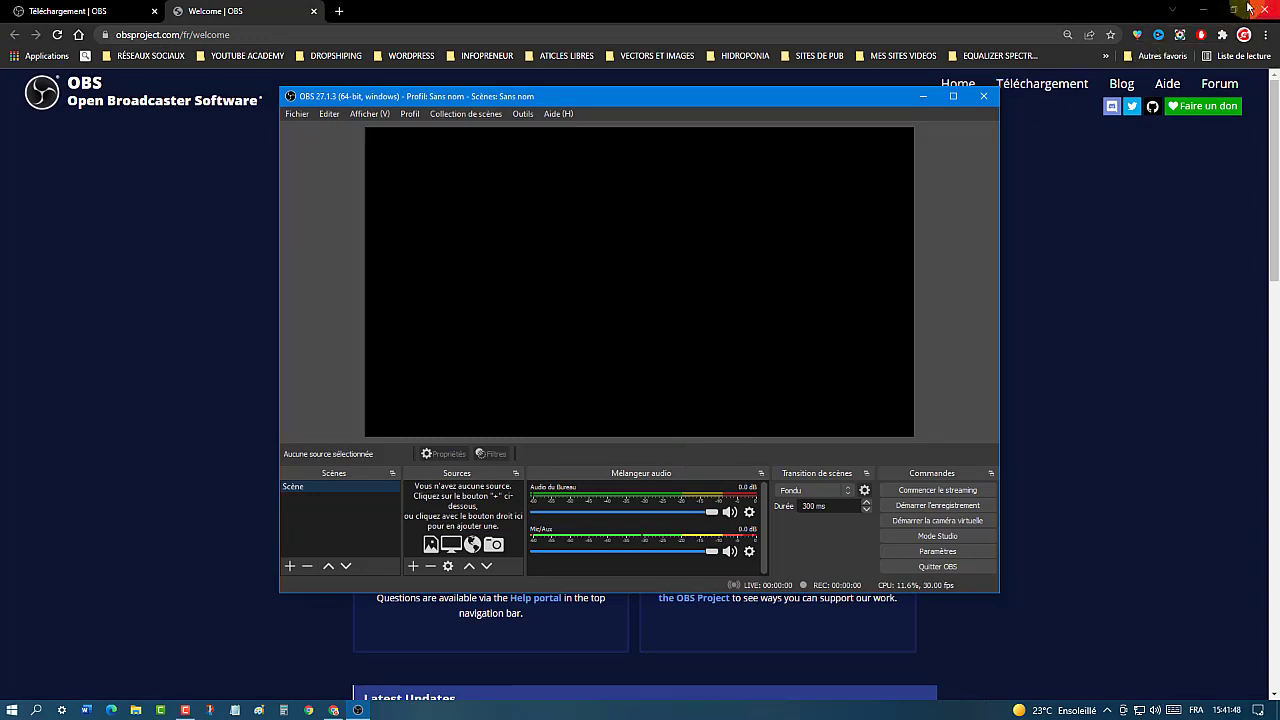
click(1201, 12)
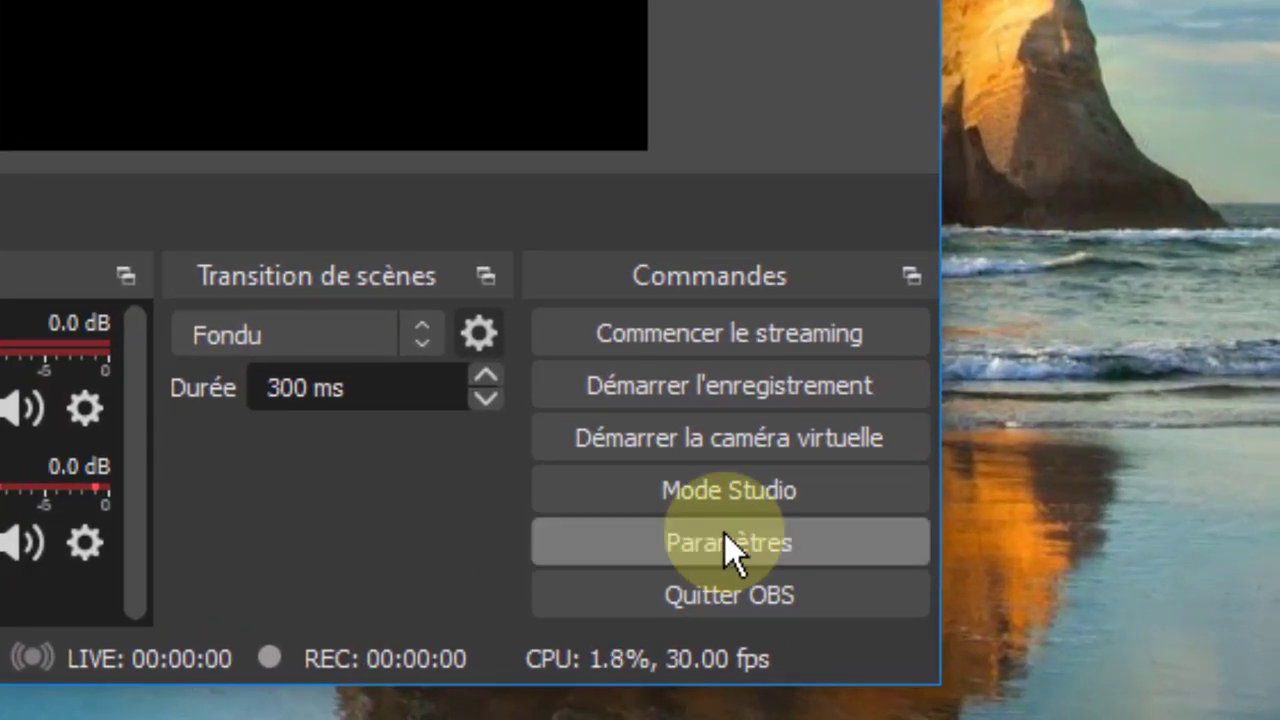
Change the OBS interface language to English in the general settings, apply it and restart the program.
click(725, 538)
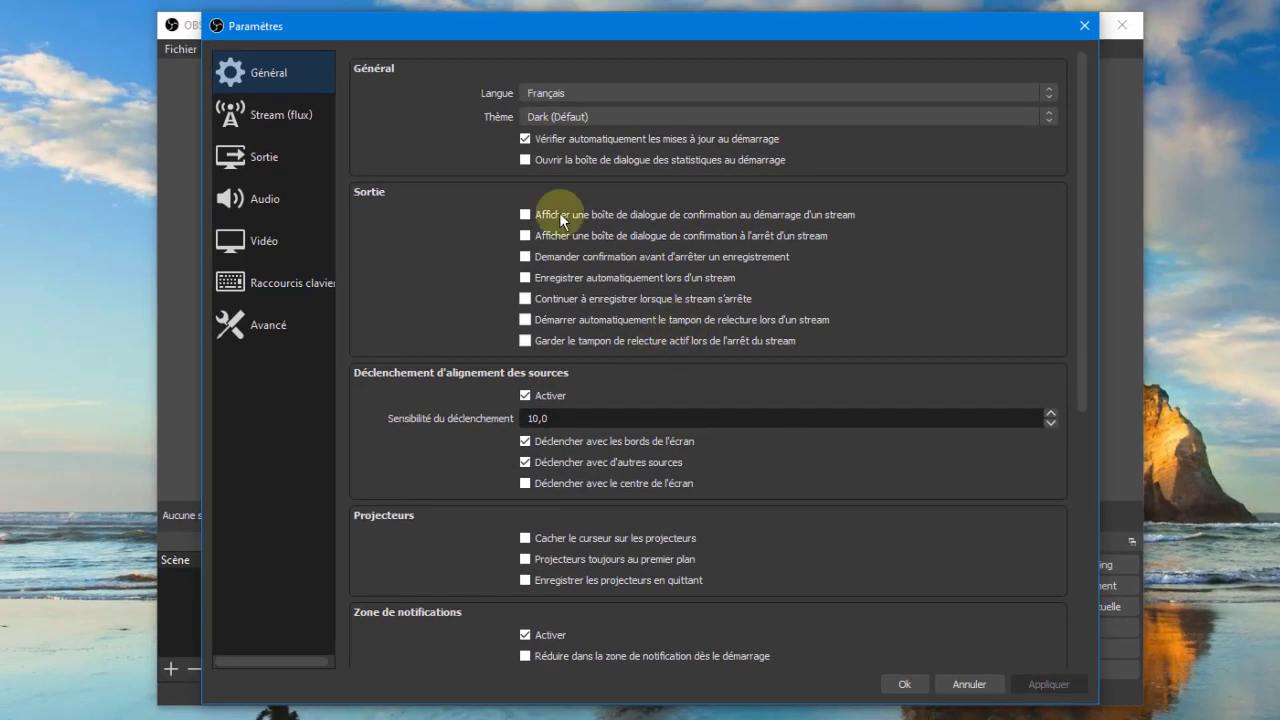
click(566, 92)
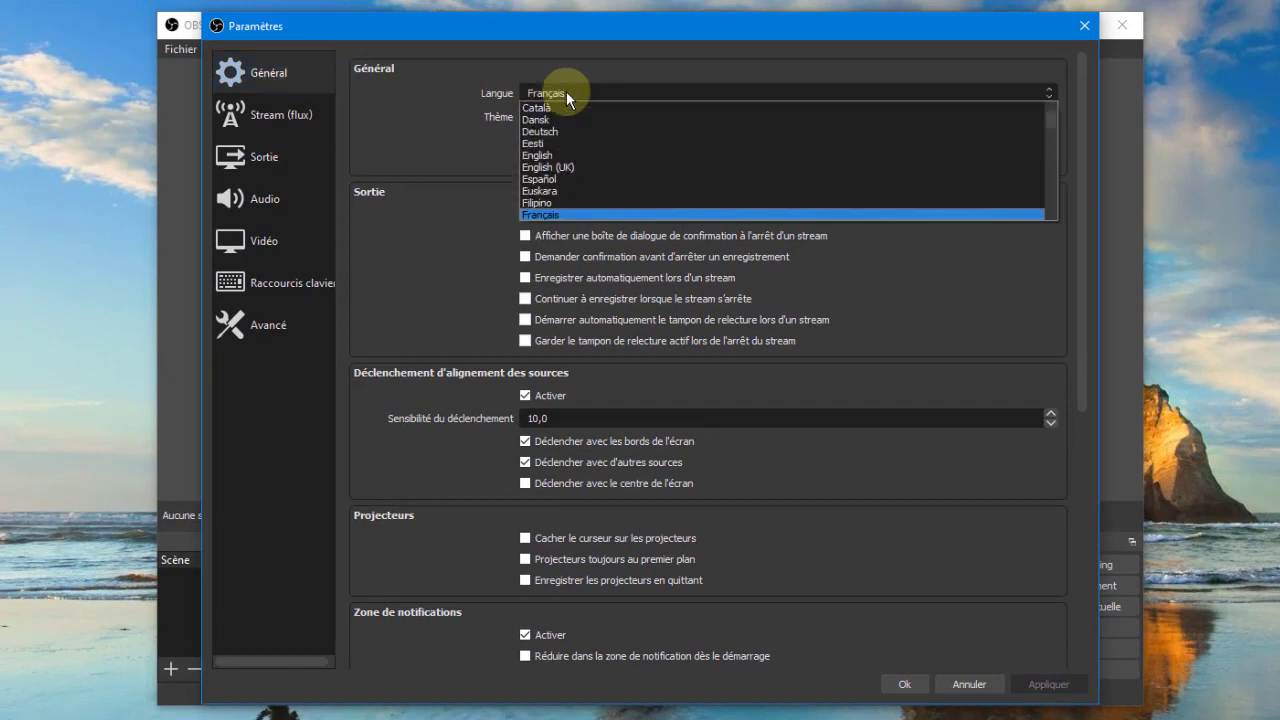
click(557, 156)
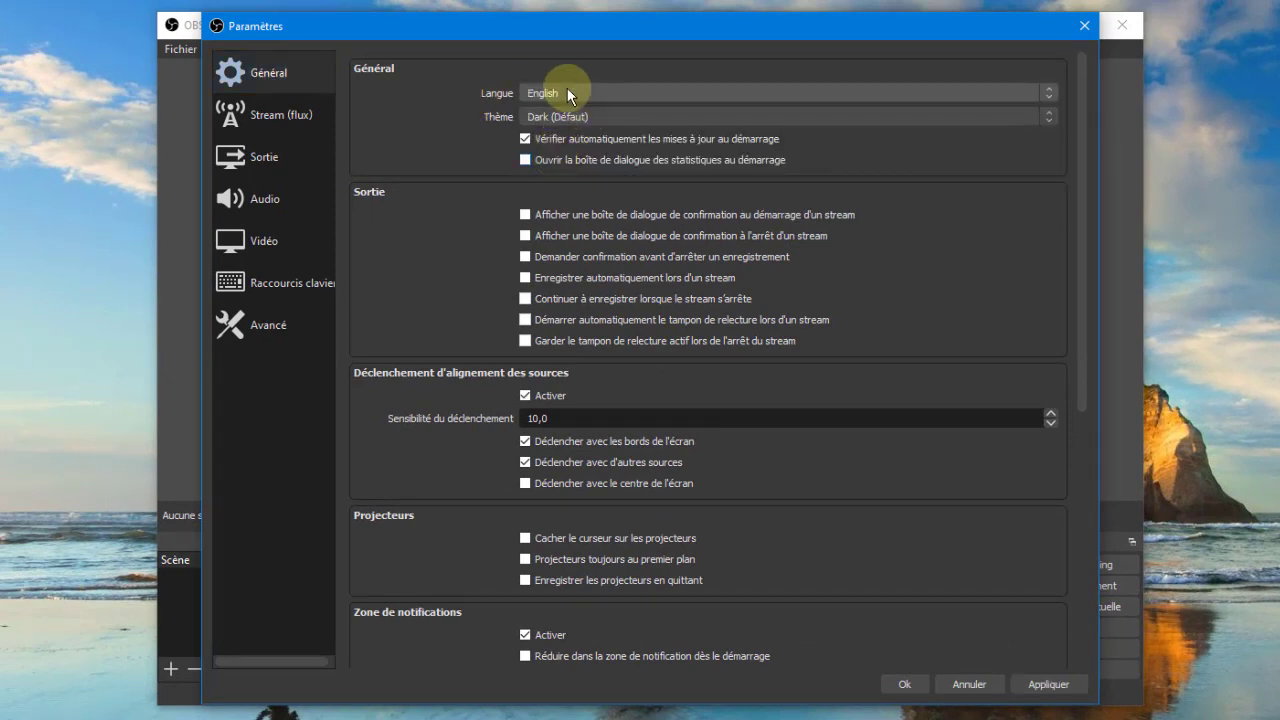
click(1046, 684)
click(903, 684)
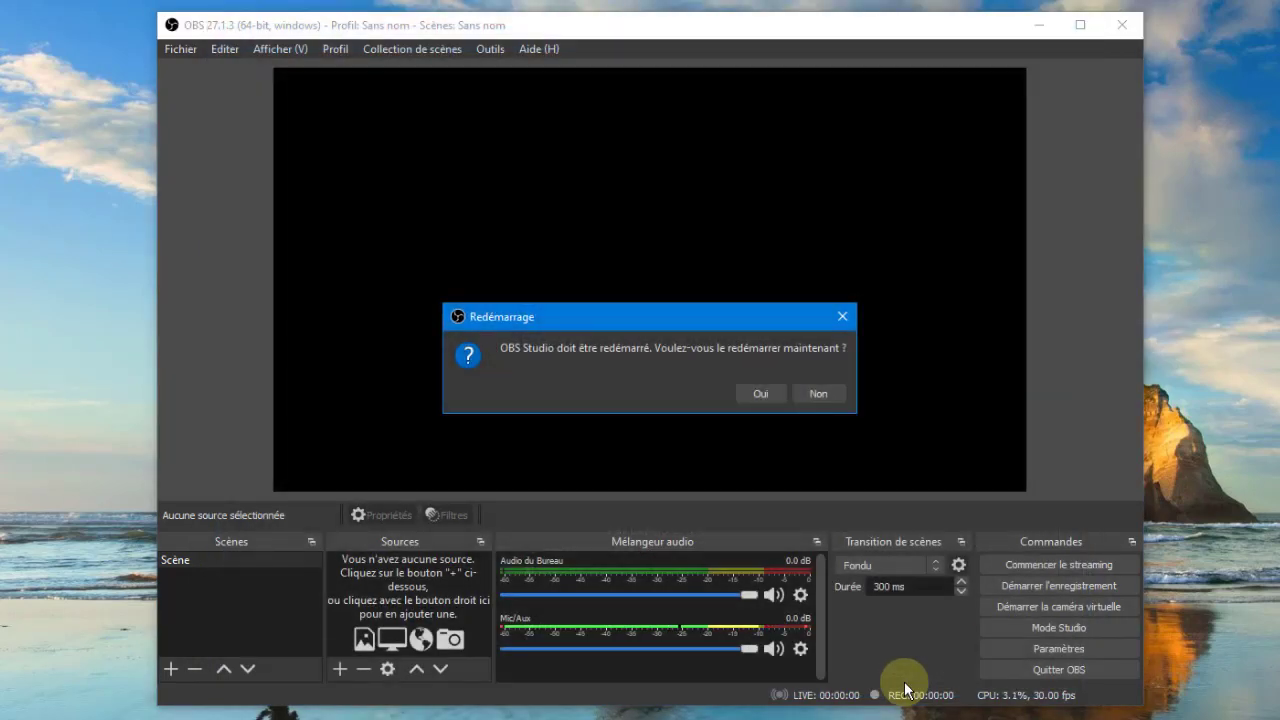
click(761, 394)
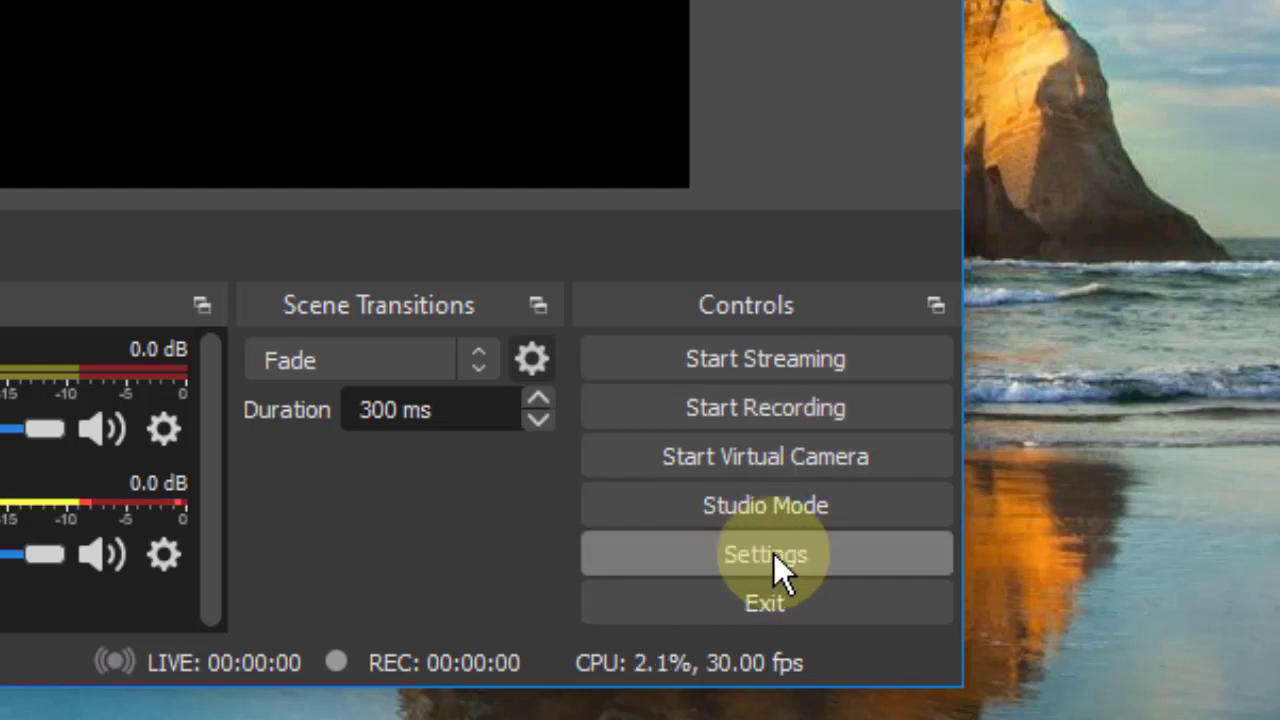
Reopen the general settings and examine the full list of available interface languages.
click(773, 553)
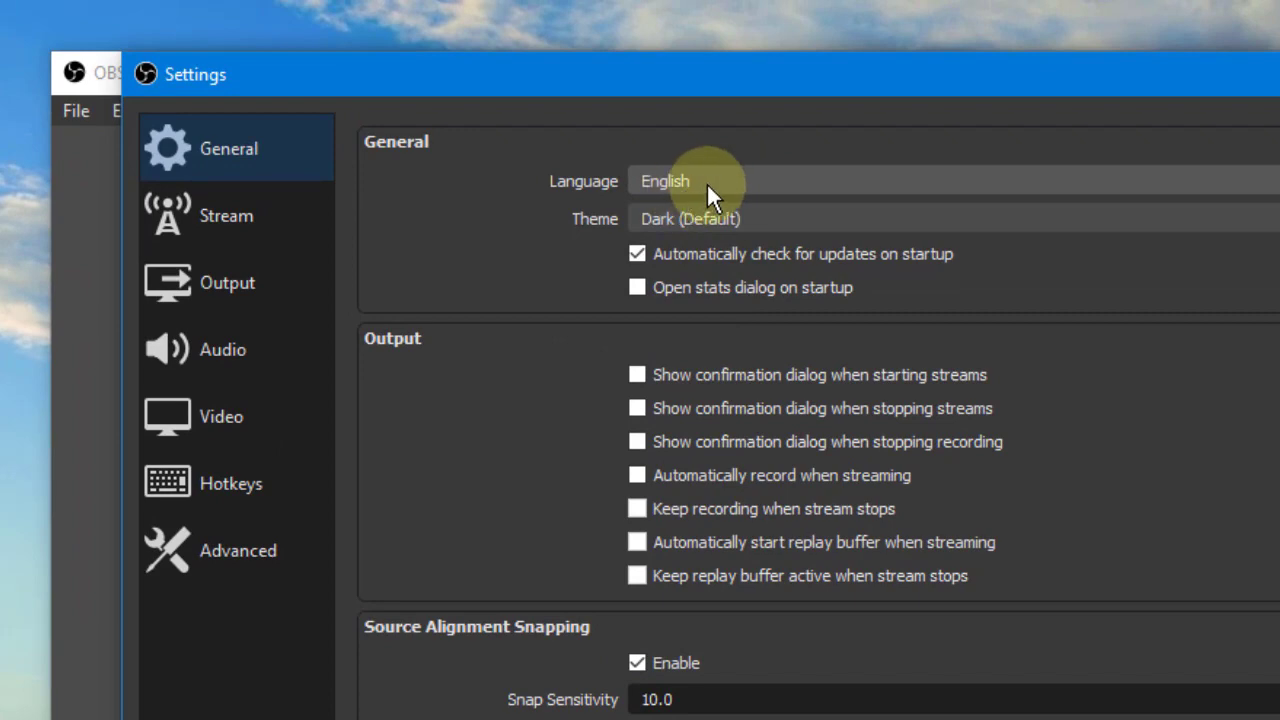
click(708, 180)
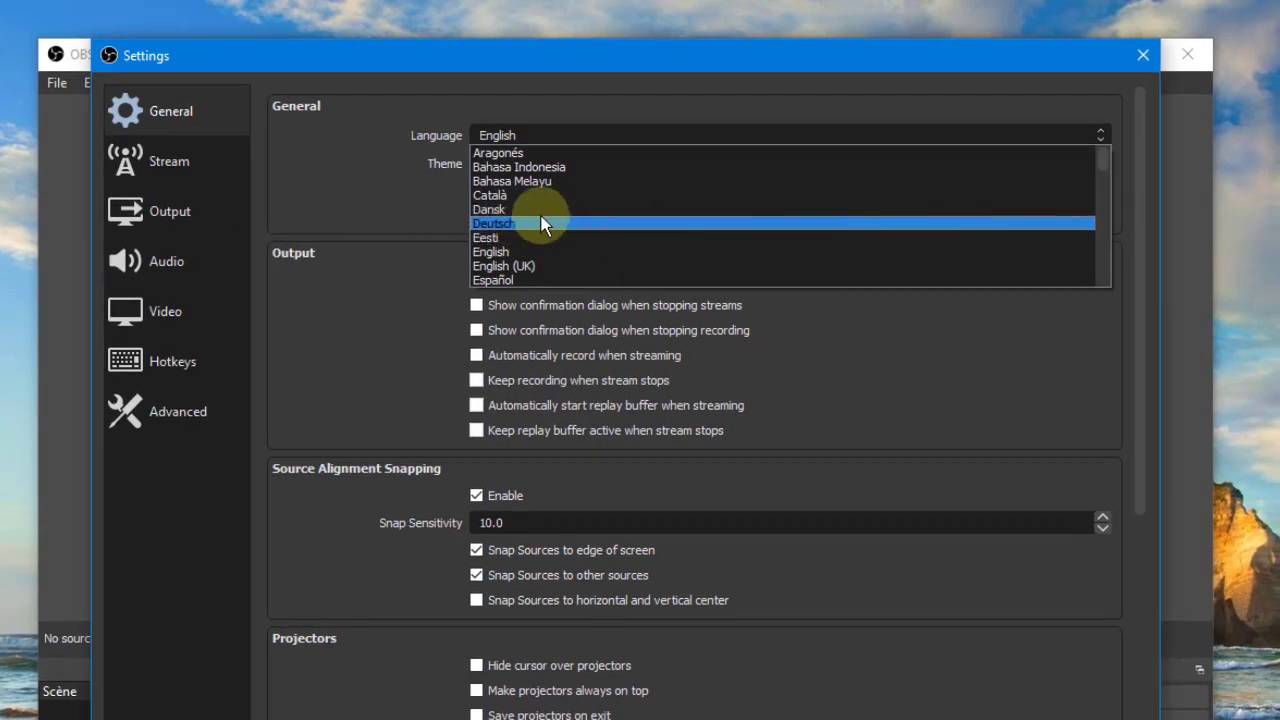
scroll(726, 276, down, 1)
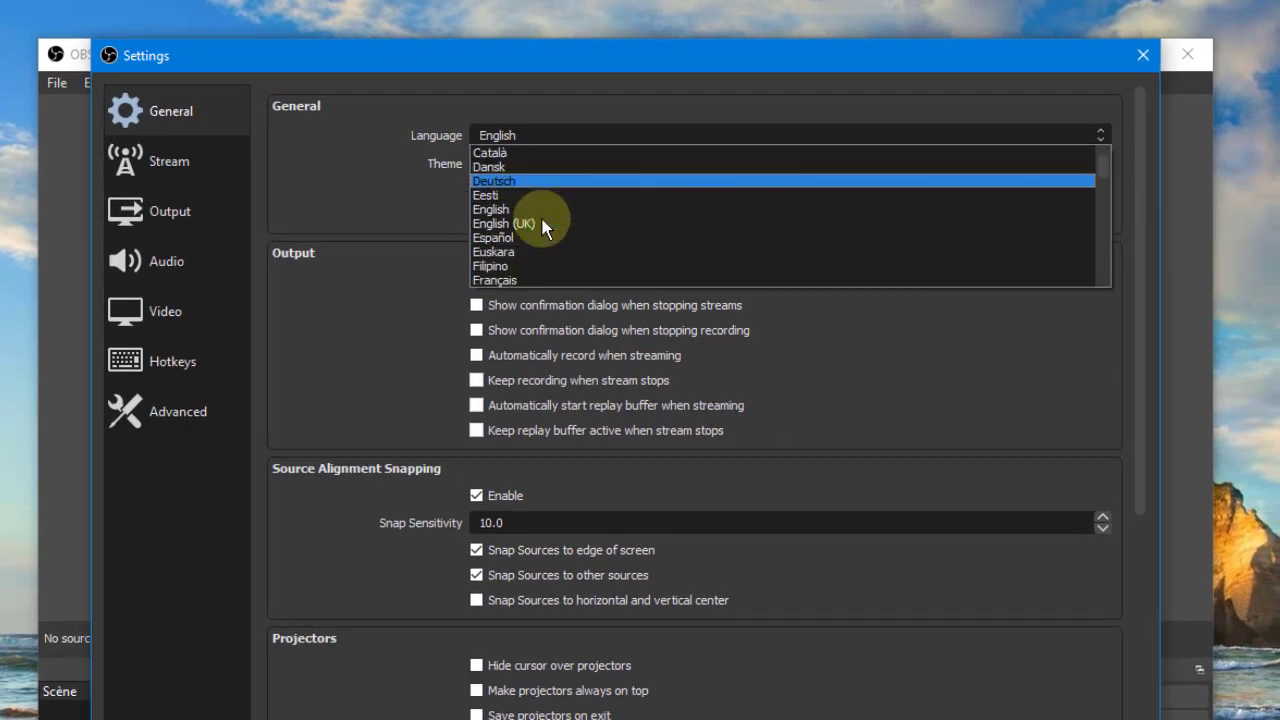
scroll(541, 220, down, 1)
scroll(542, 216, up, 2)
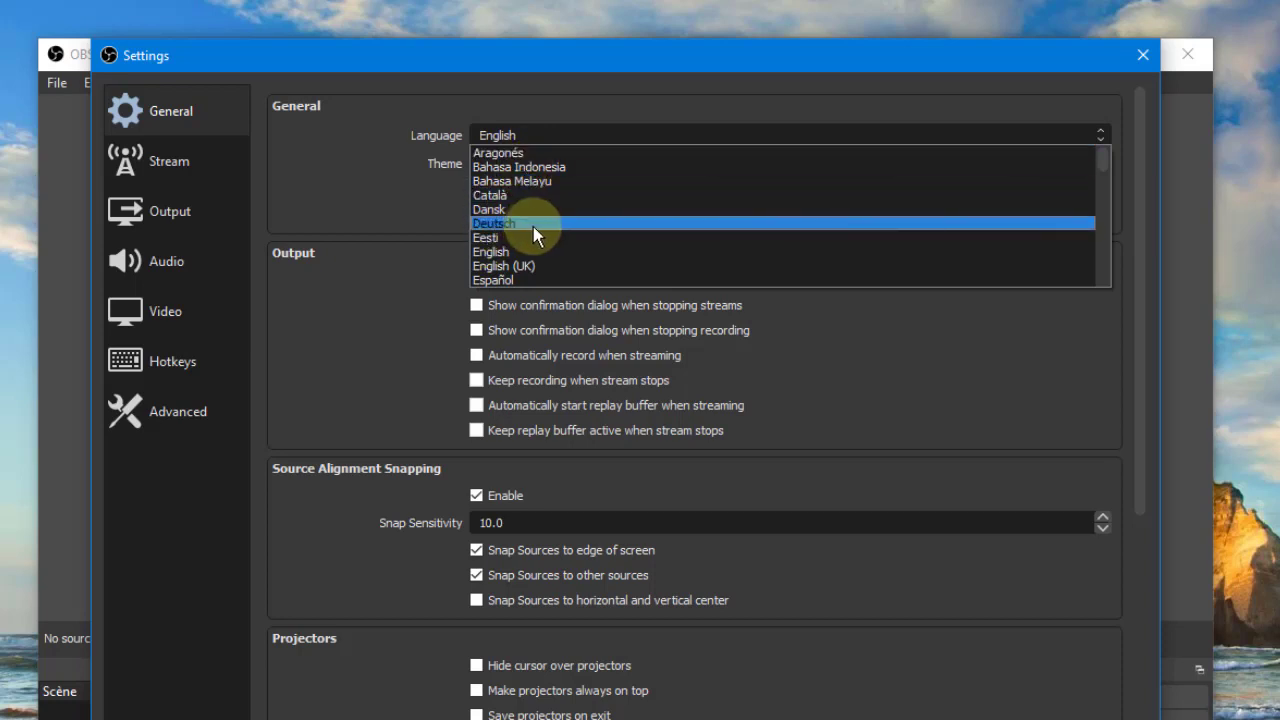
scroll(533, 226, down, 6)
scroll(533, 226, down, 2)
scroll(533, 226, up, 8)
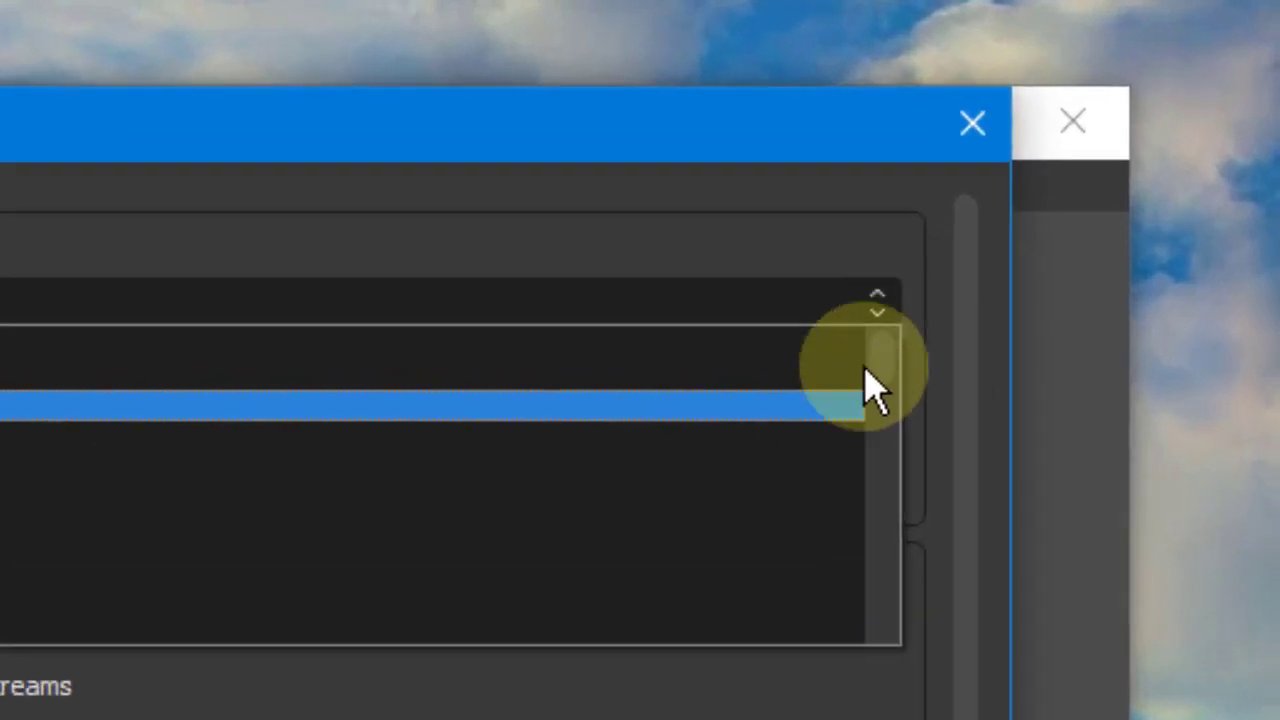
drag(874, 380, 859, 466)
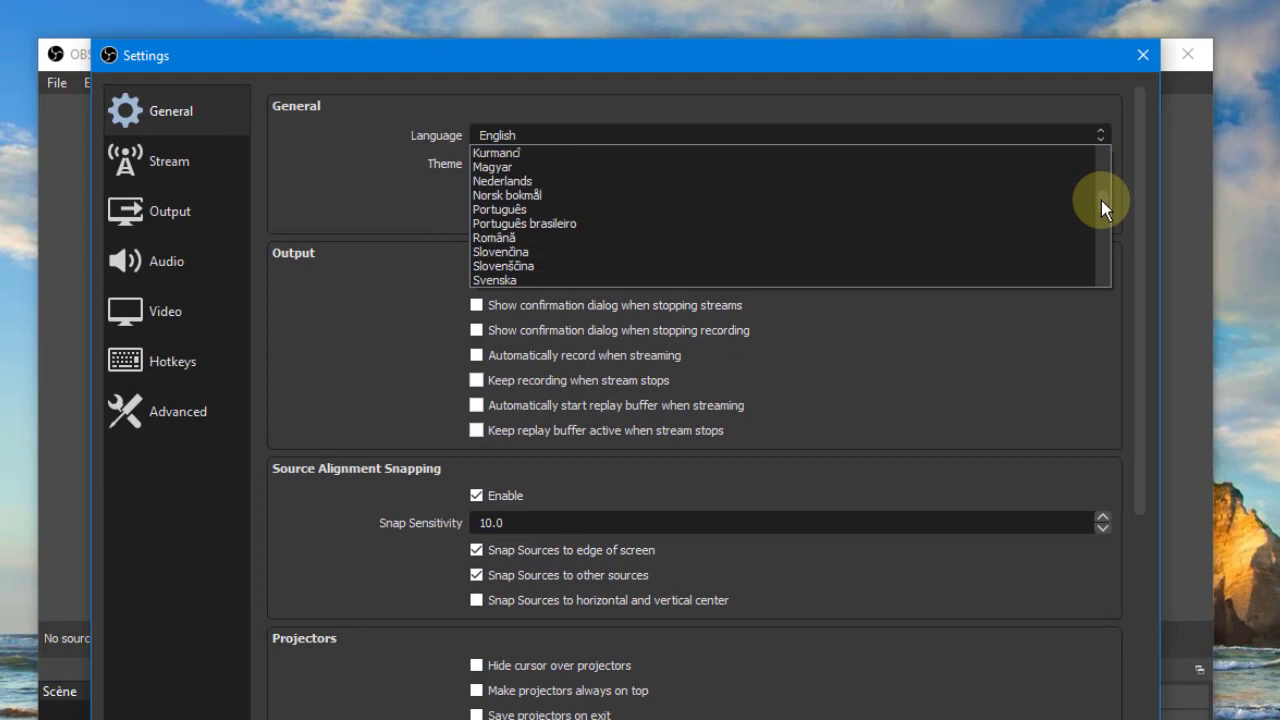
drag(1102, 201, 1104, 148)
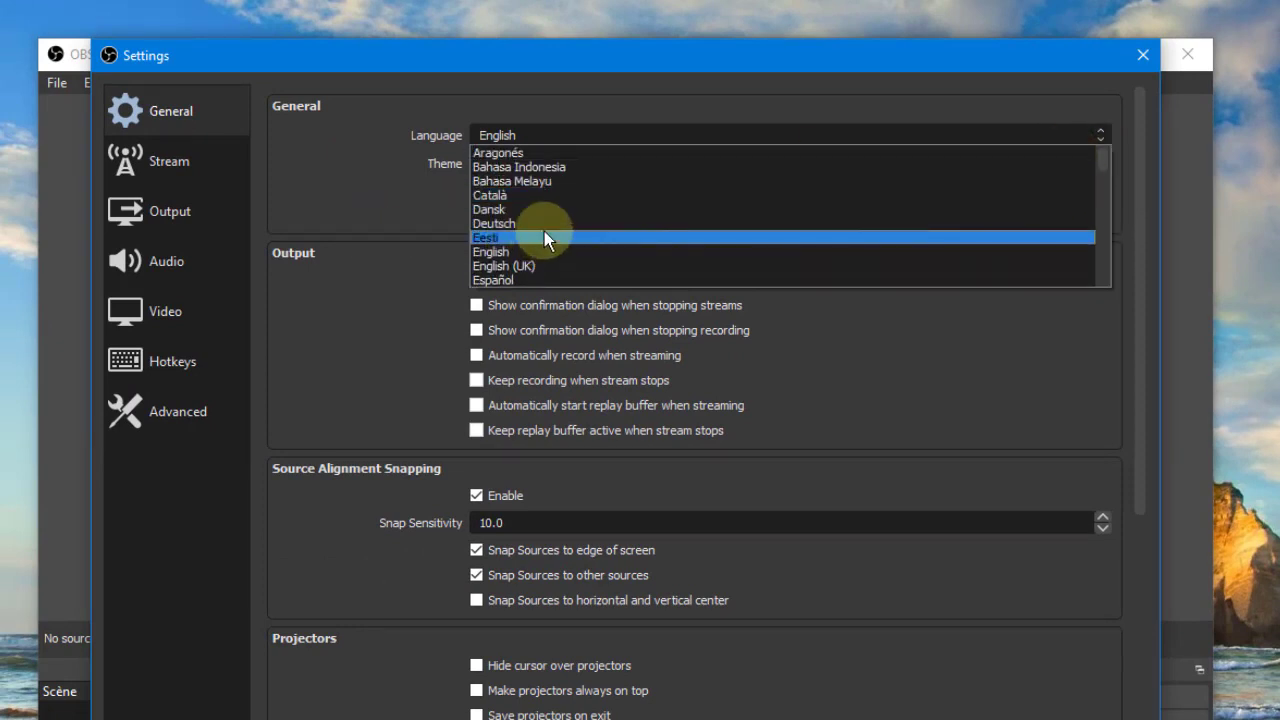
Choose Français as the interface language in the open general settings, apply it and restart the program.
scroll(544, 231, down, 1)
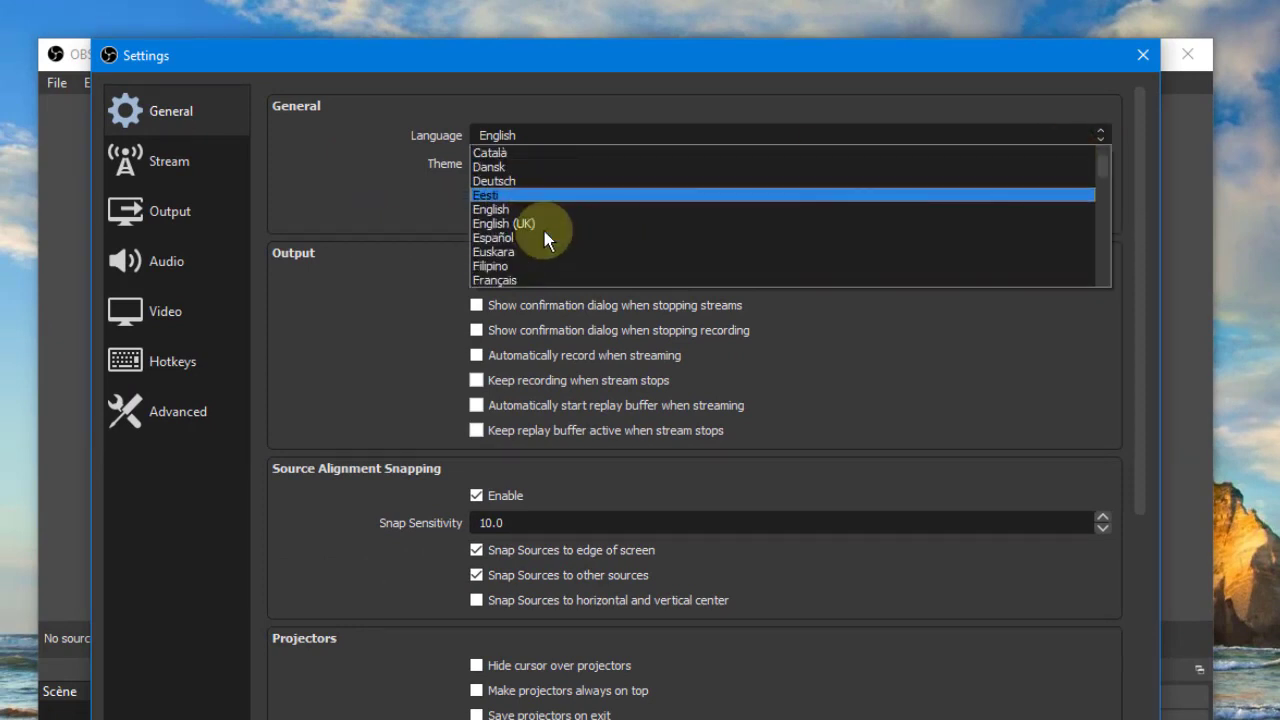
scroll(544, 231, down, 1)
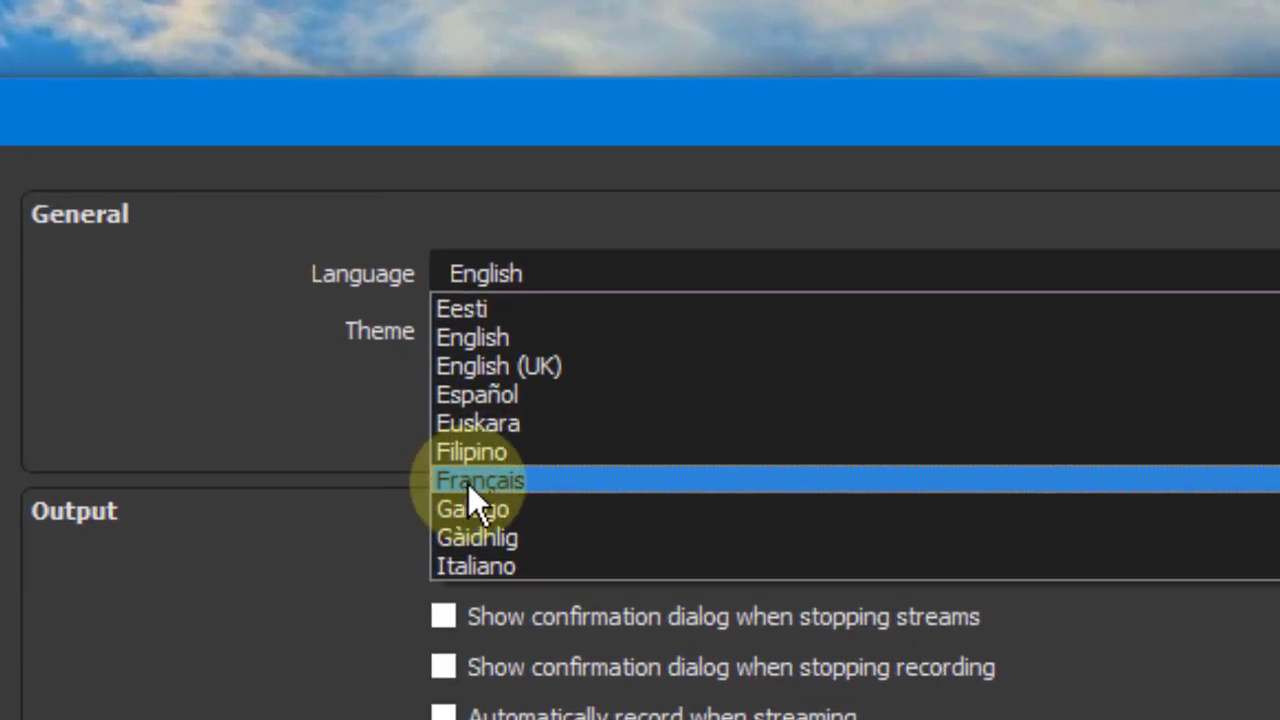
click(461, 430)
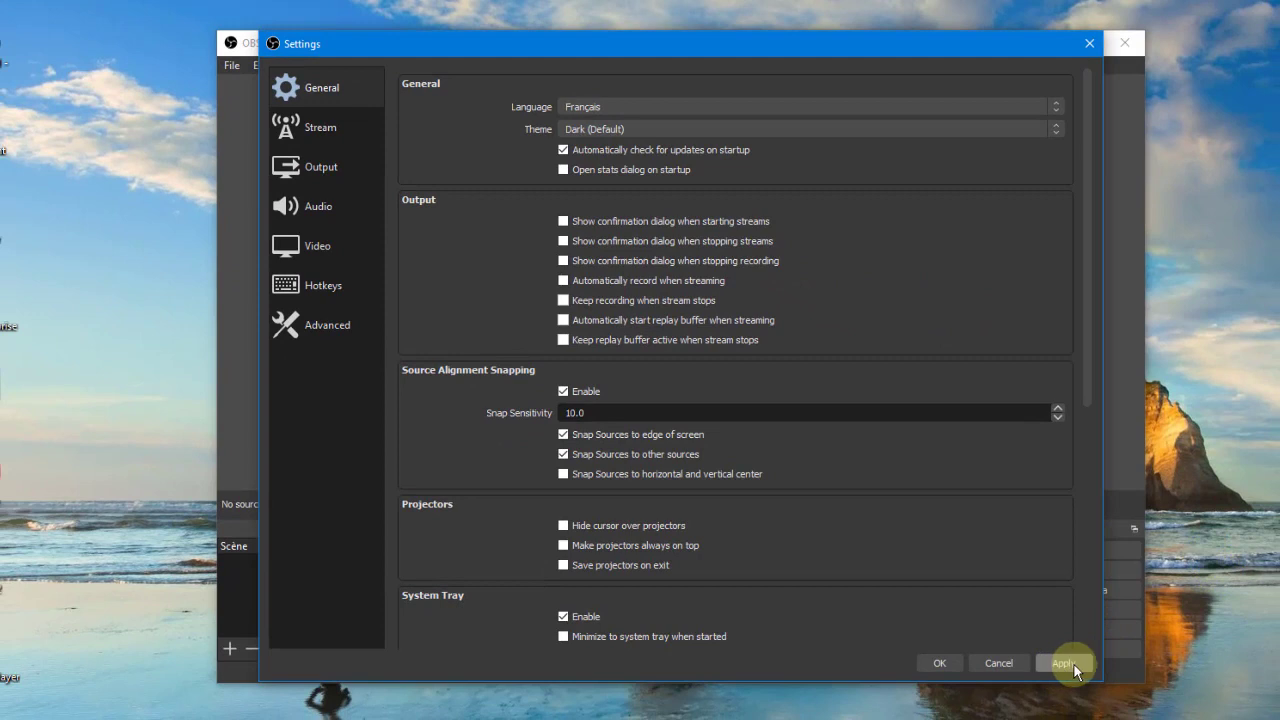
click(1071, 664)
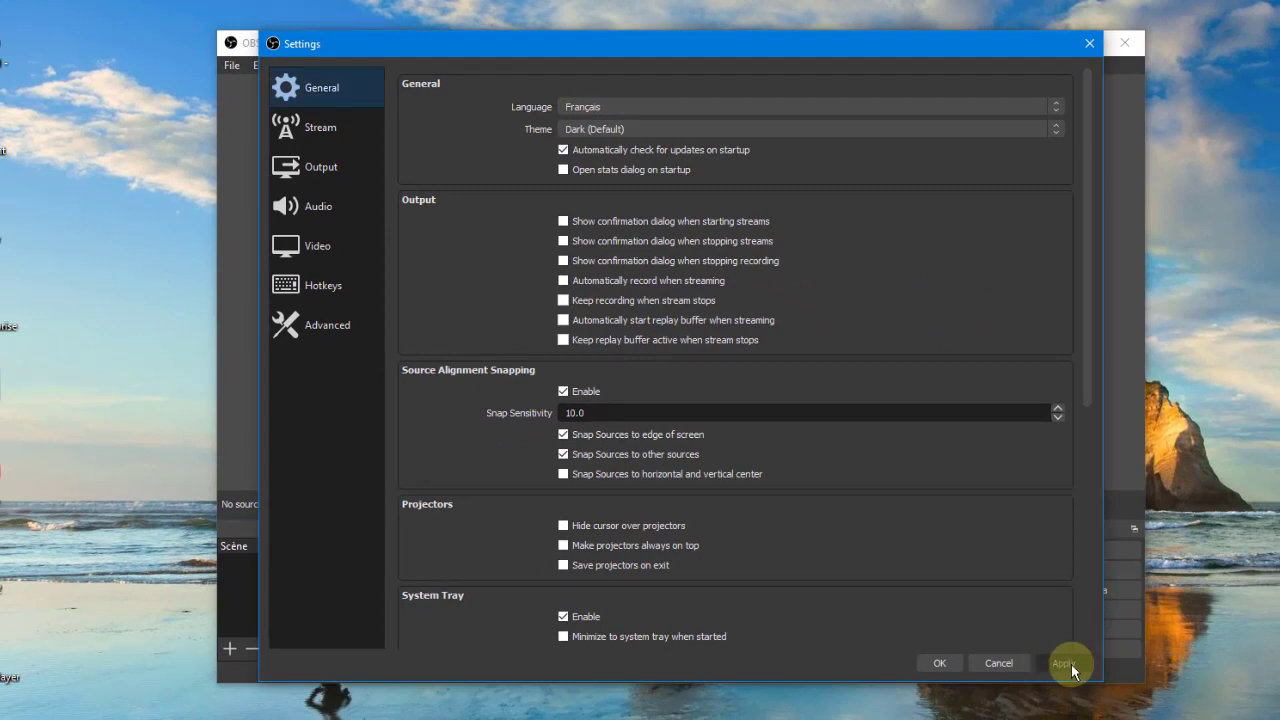
click(938, 663)
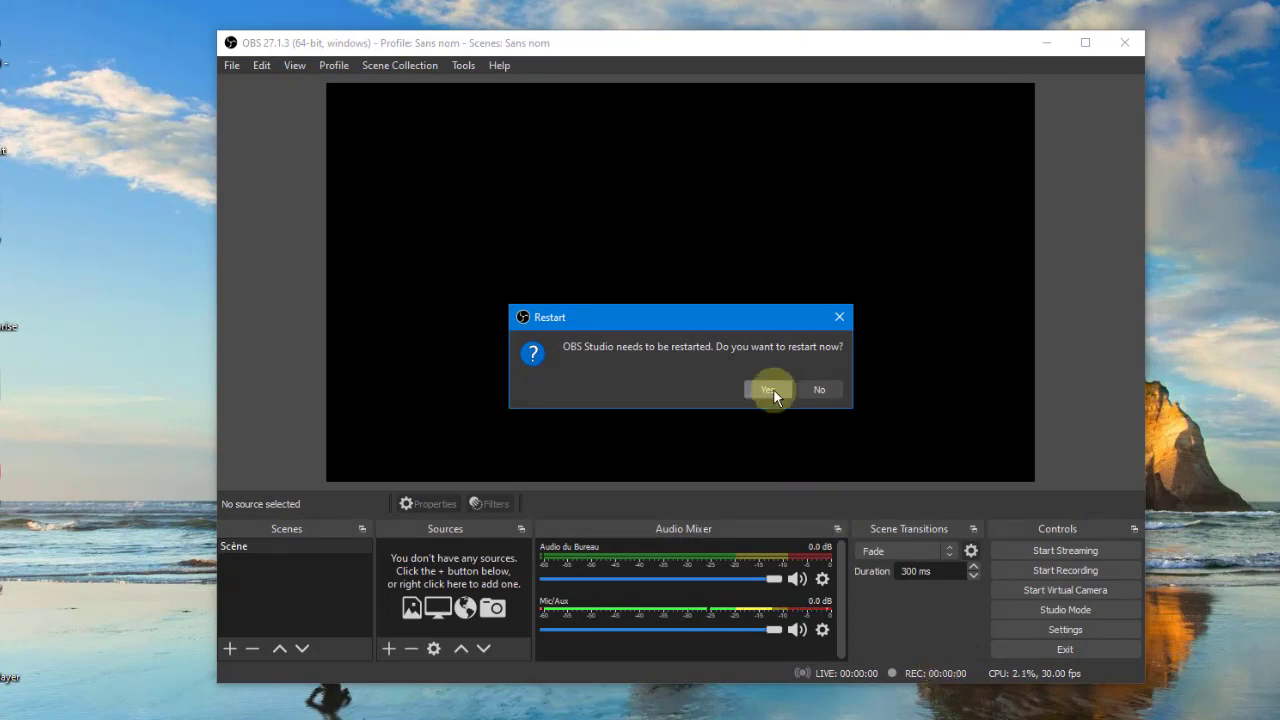
click(767, 389)
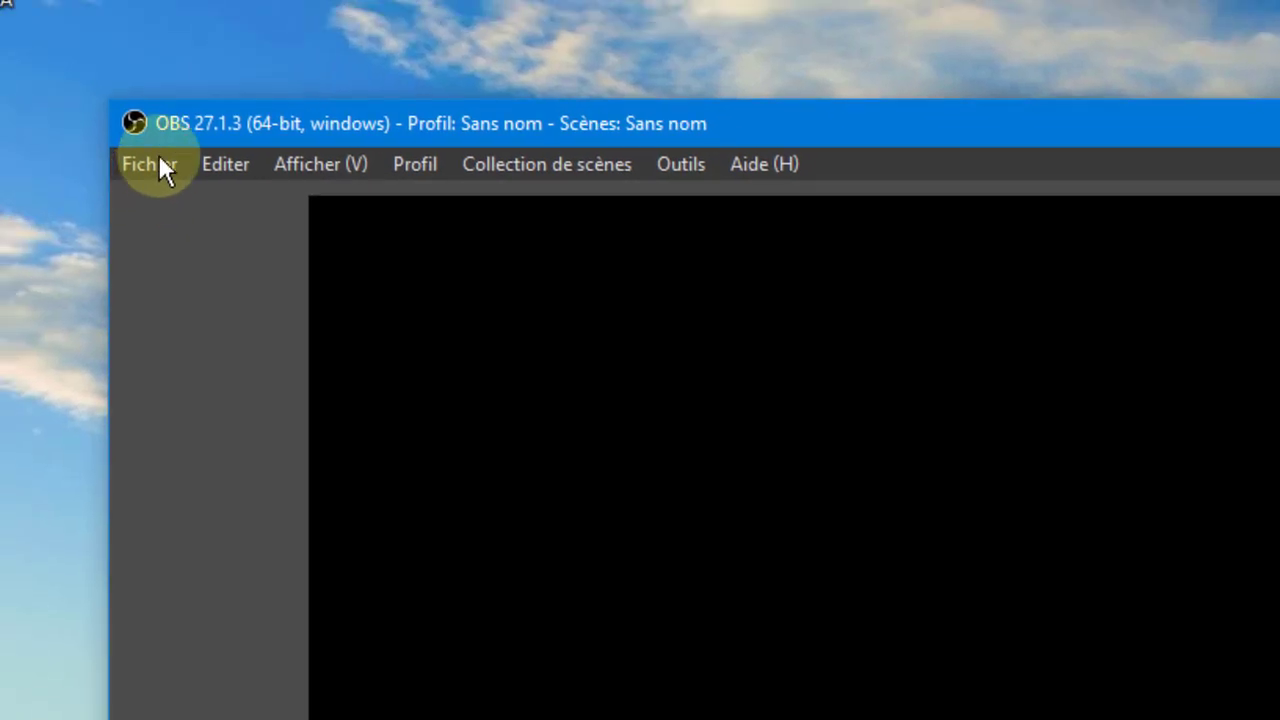
Reopen the general settings, switch the interface language back to English and restart the program.
click(146, 168)
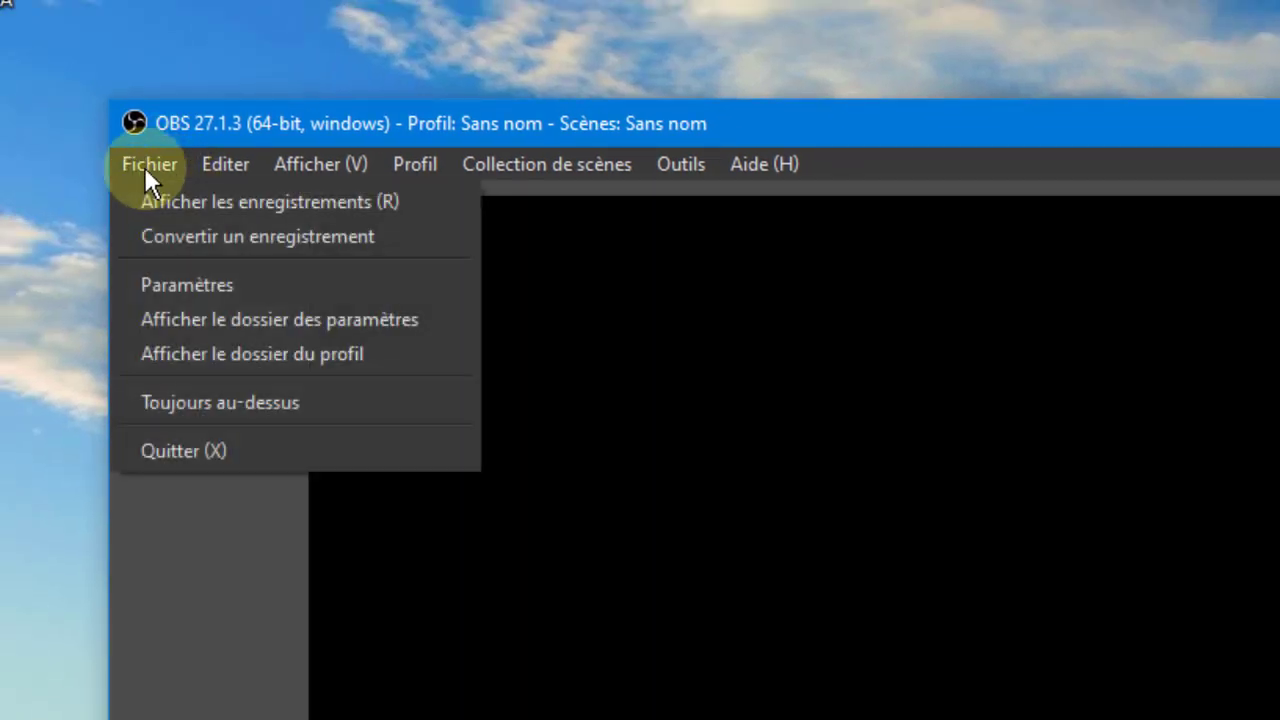
click(270, 719)
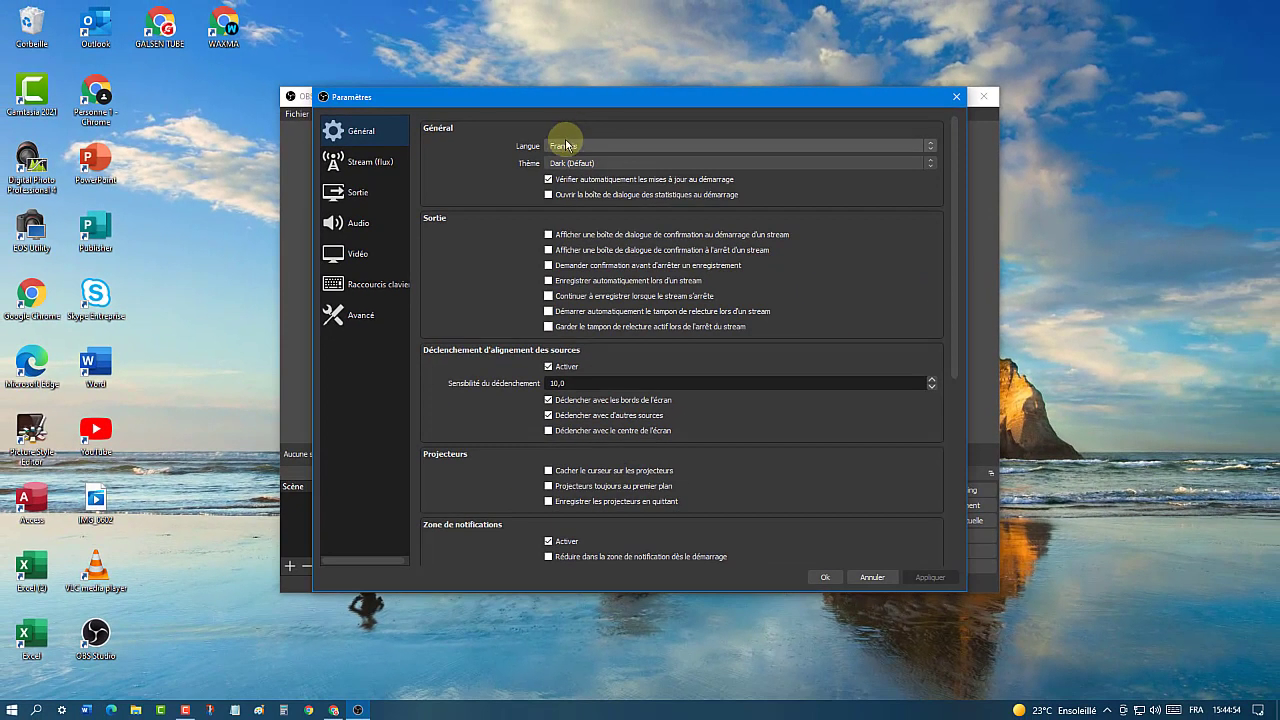
click(563, 146)
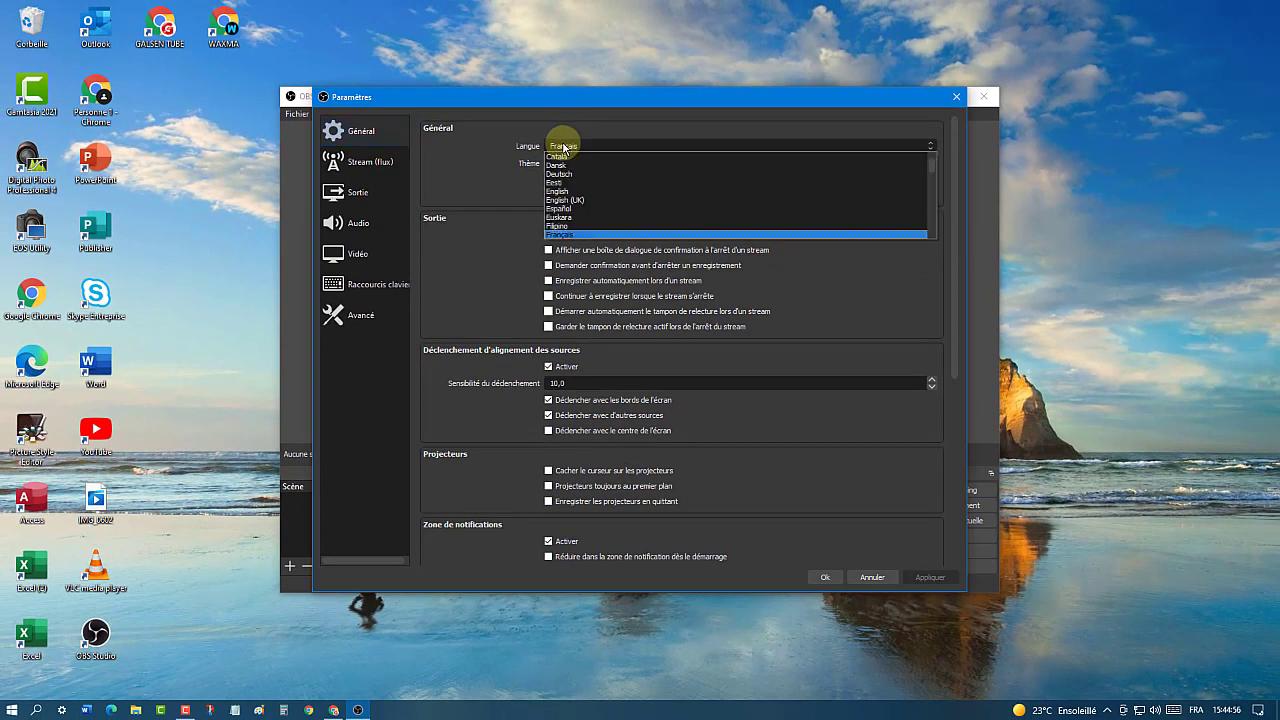
click(590, 192)
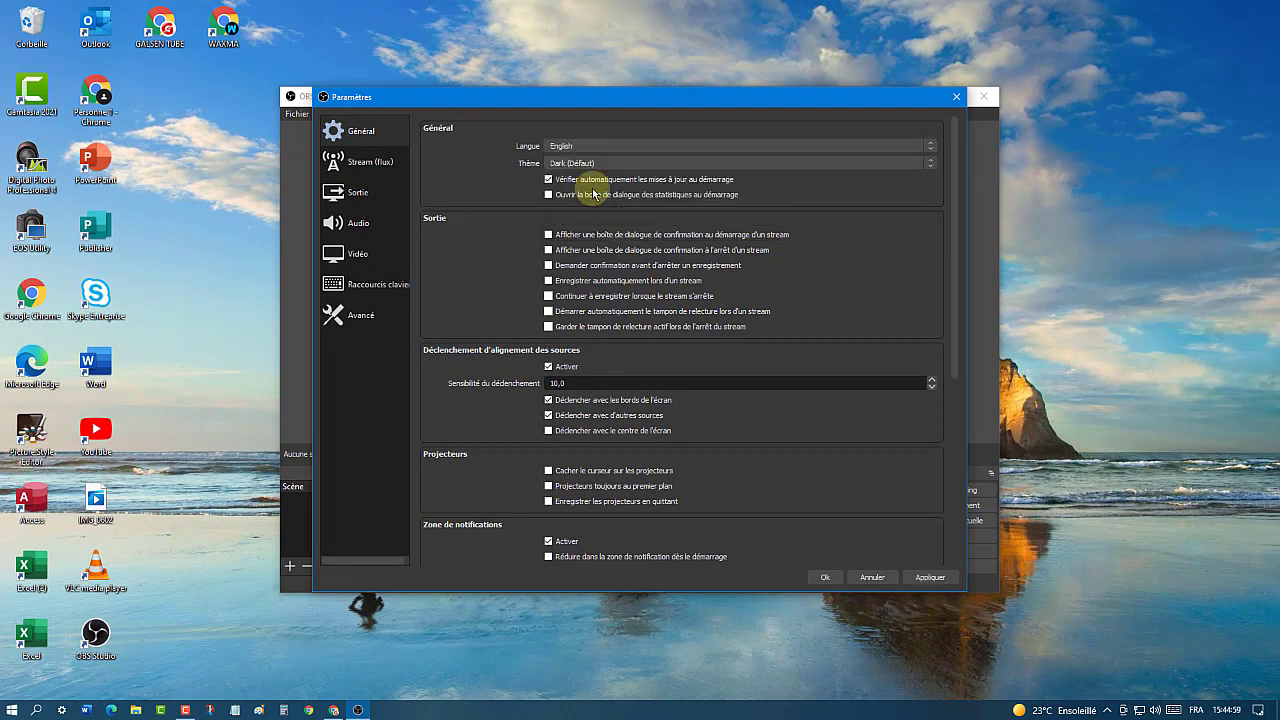
click(926, 576)
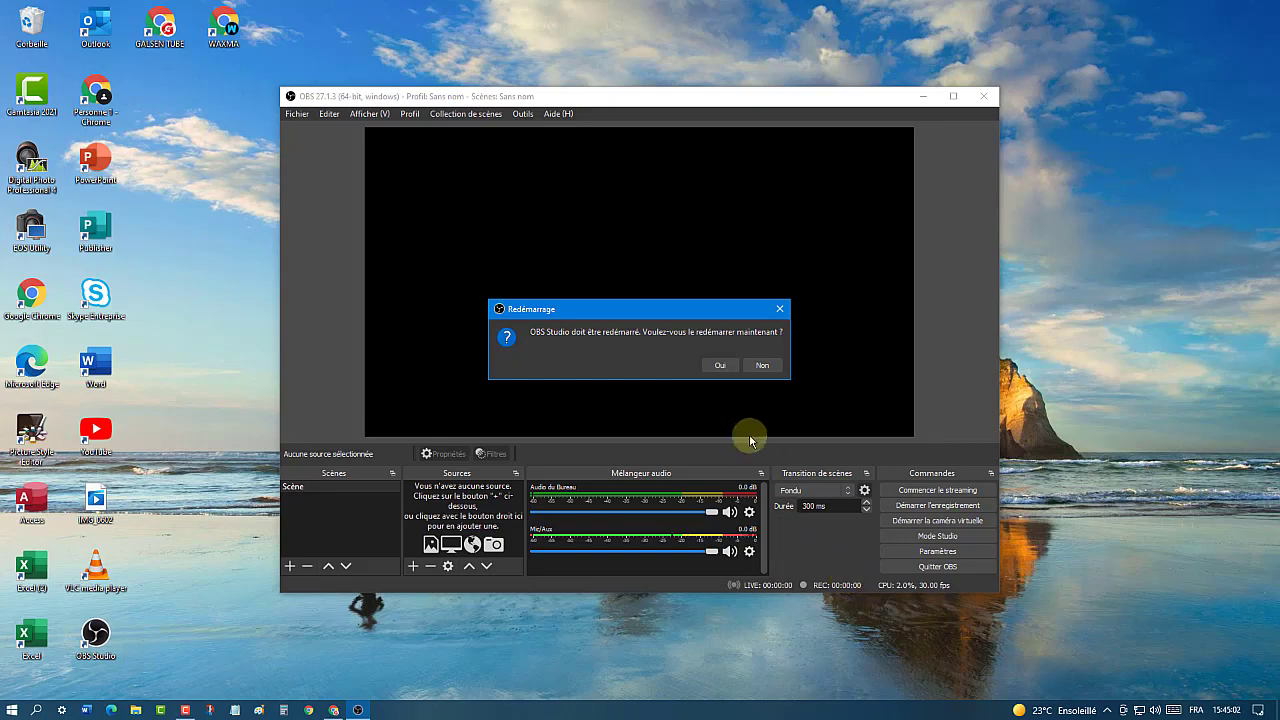
click(729, 364)
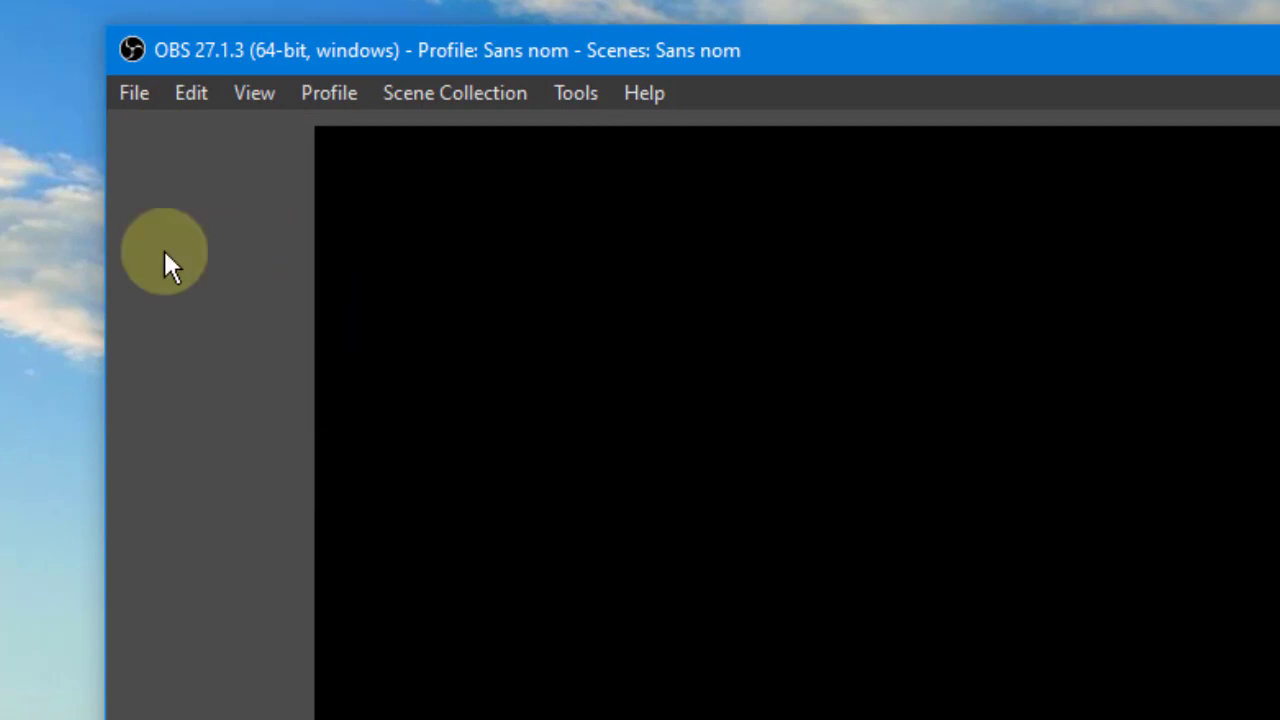
Set the interface language to Français in the general settings, apply the change and restart the program.
click(135, 93)
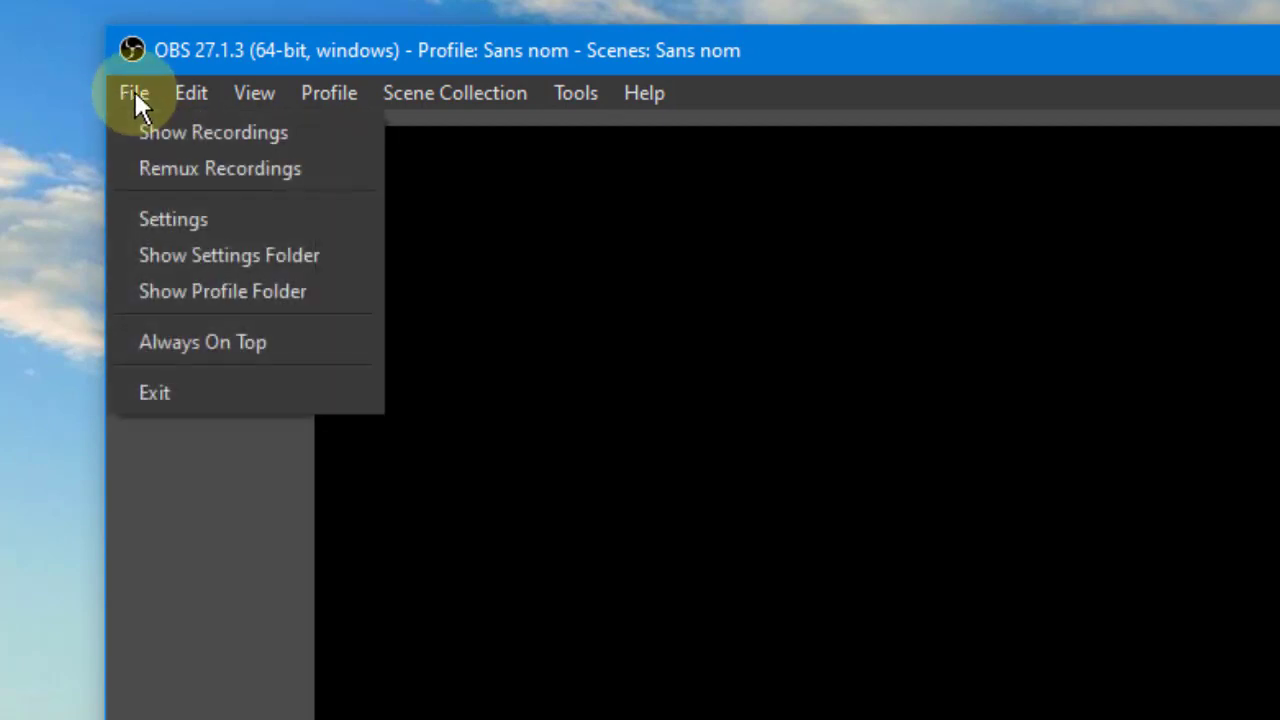
click(176, 228)
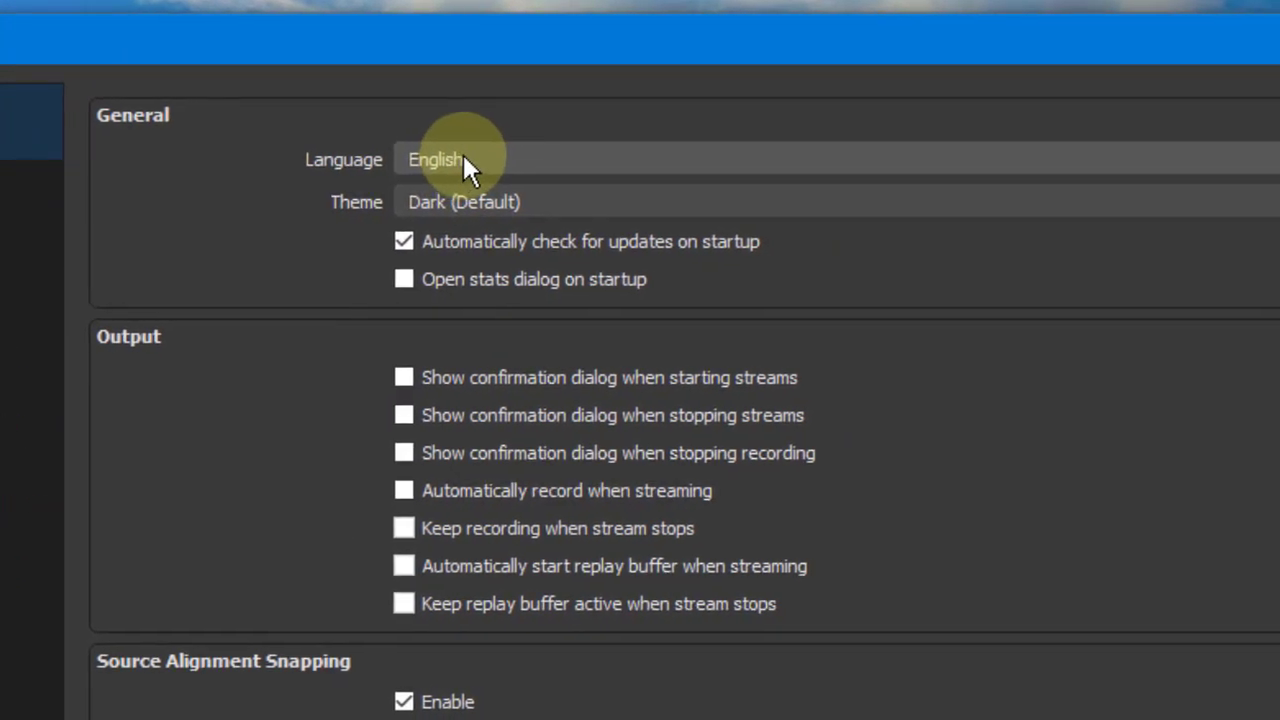
click(824, 172)
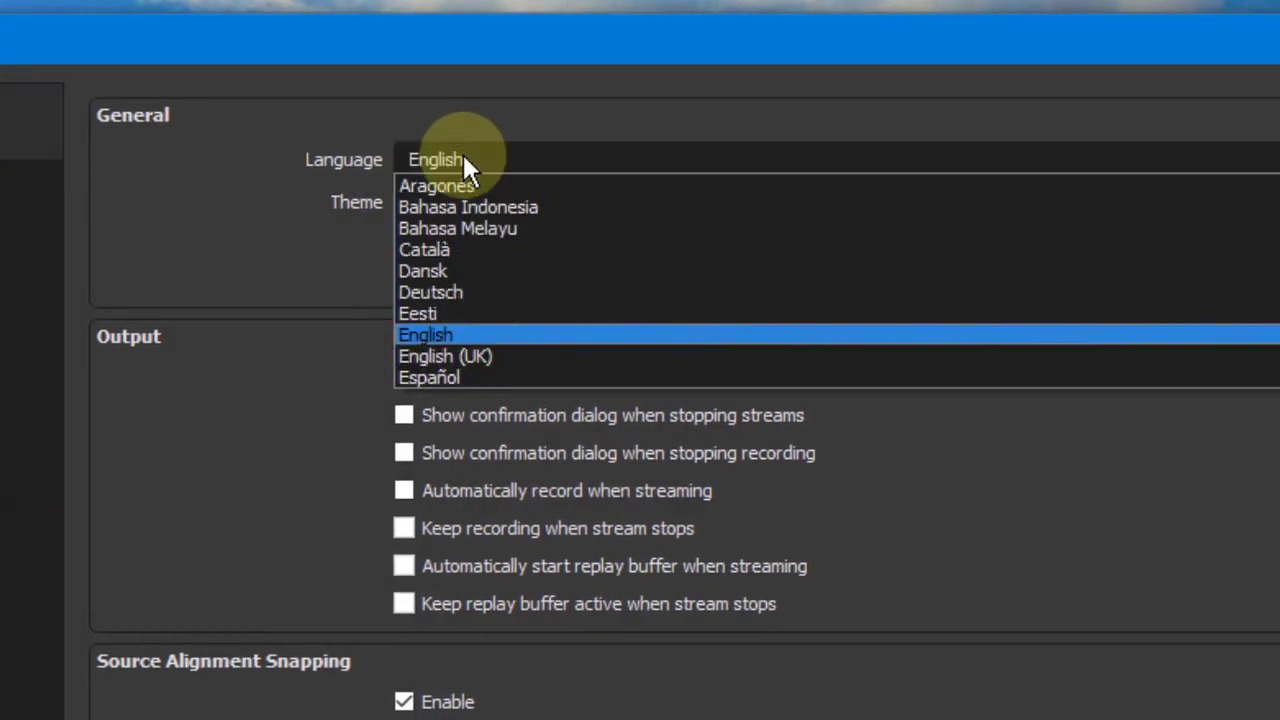
scroll(612, 251, down, 1)
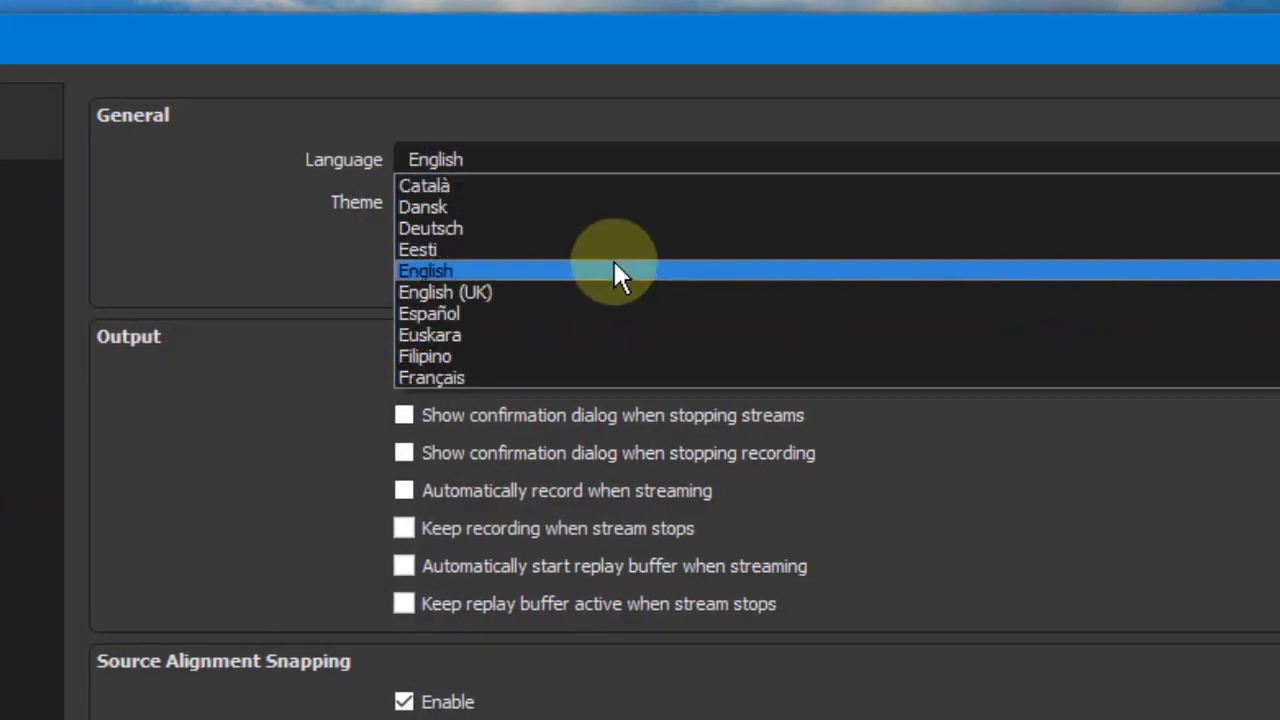
click(480, 378)
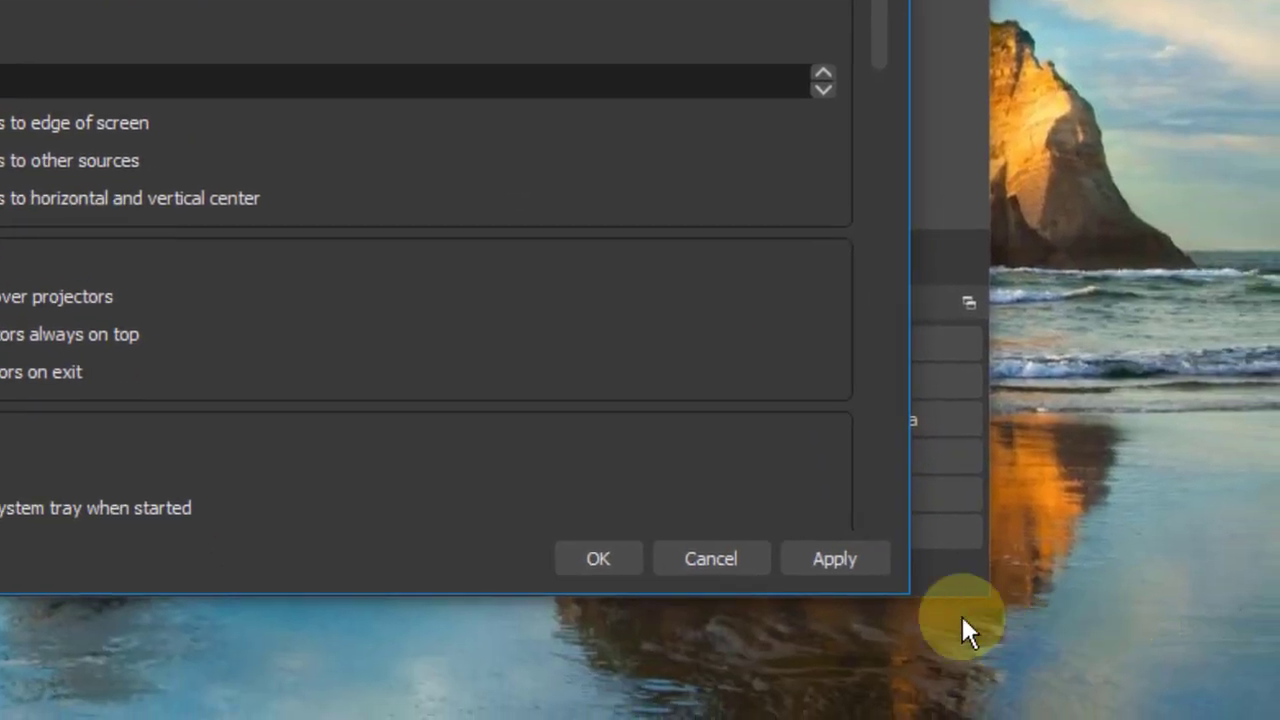
click(835, 558)
click(598, 558)
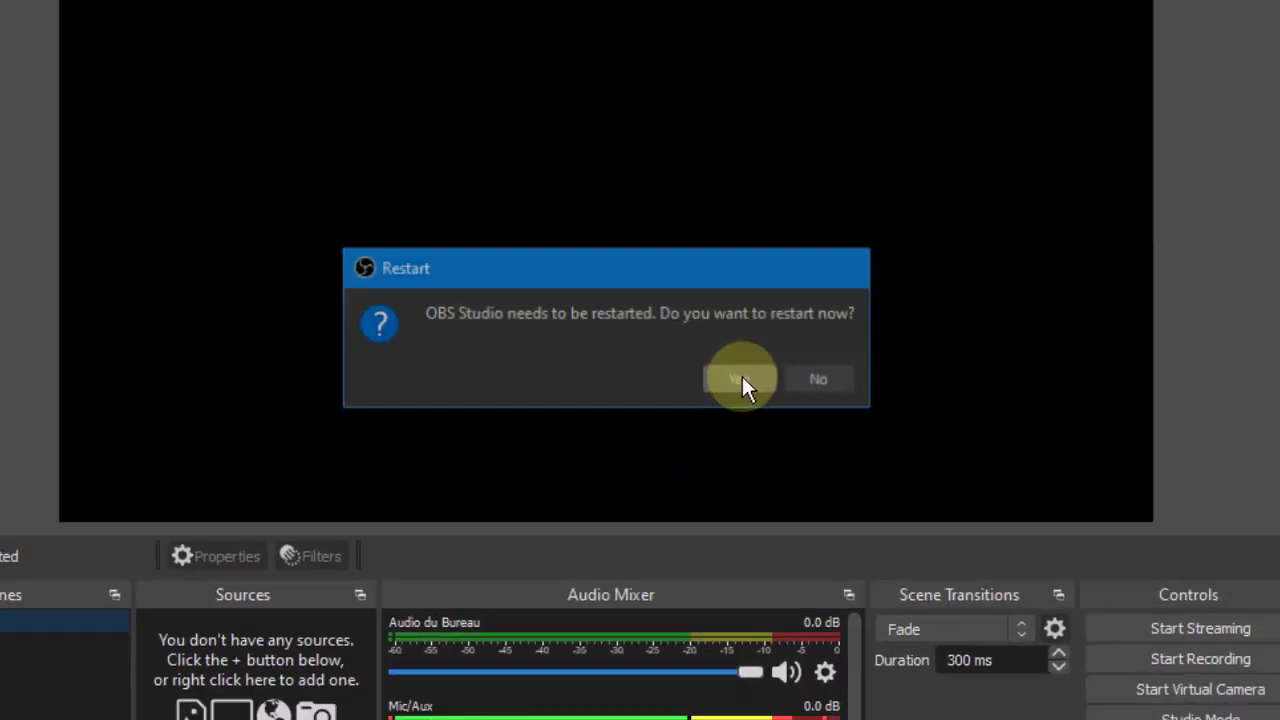
click(757, 387)
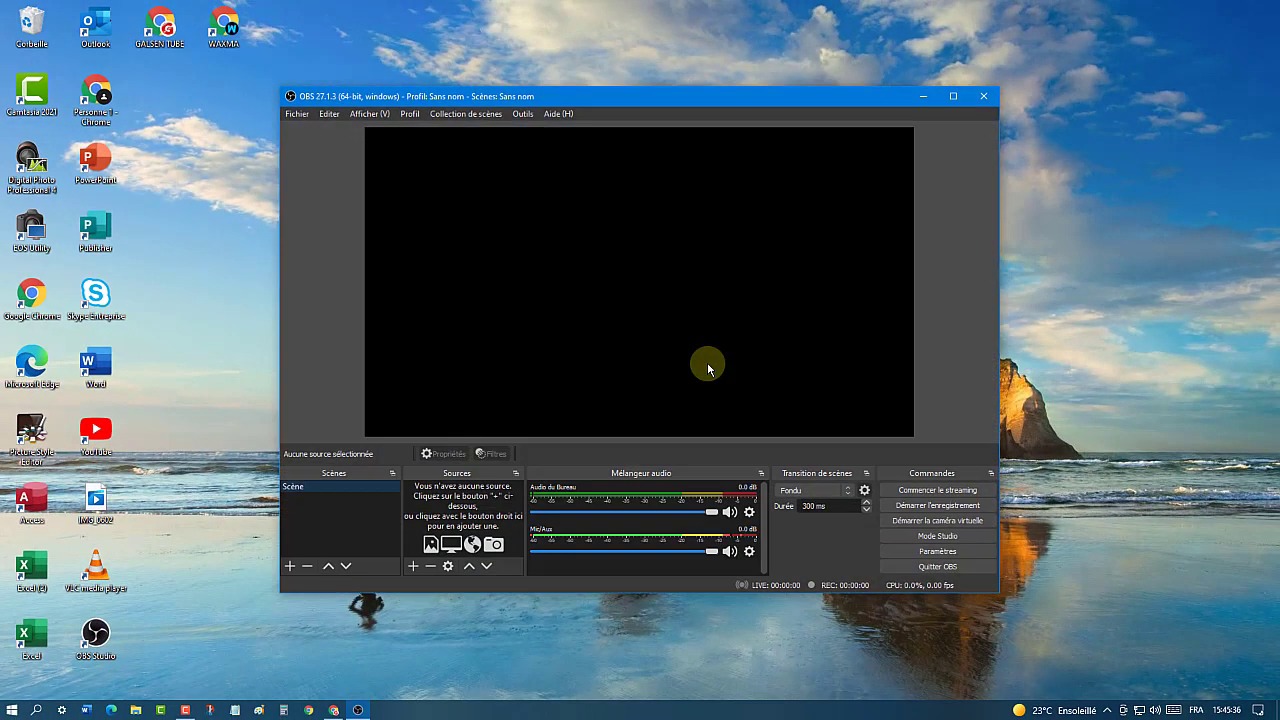